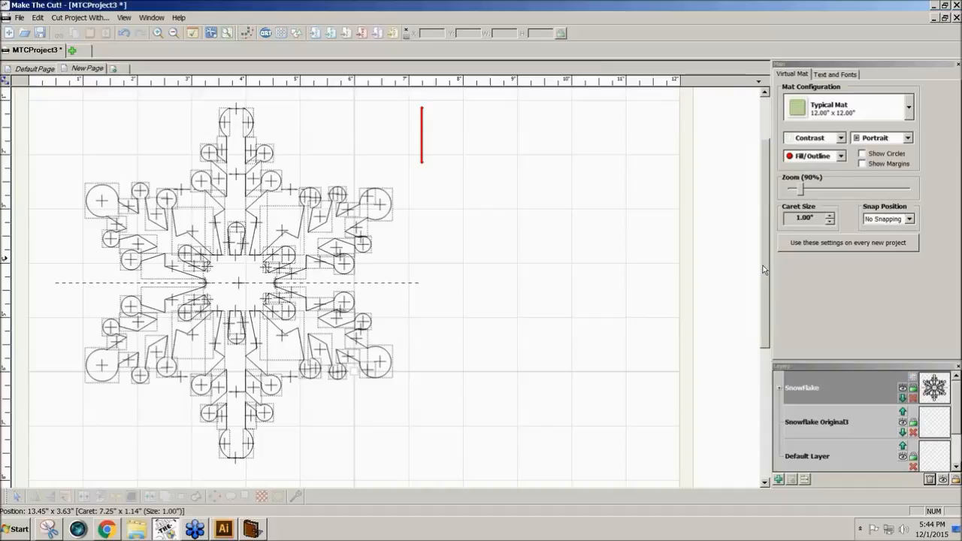
Step: Inspect the separate line segments that make up the snowflake by selecting several pieces on its upper arms
mouse_move(763, 270)
mouse_down()
mouse_move(761, 280)
mouse_move(763, 263)
mouse_up()
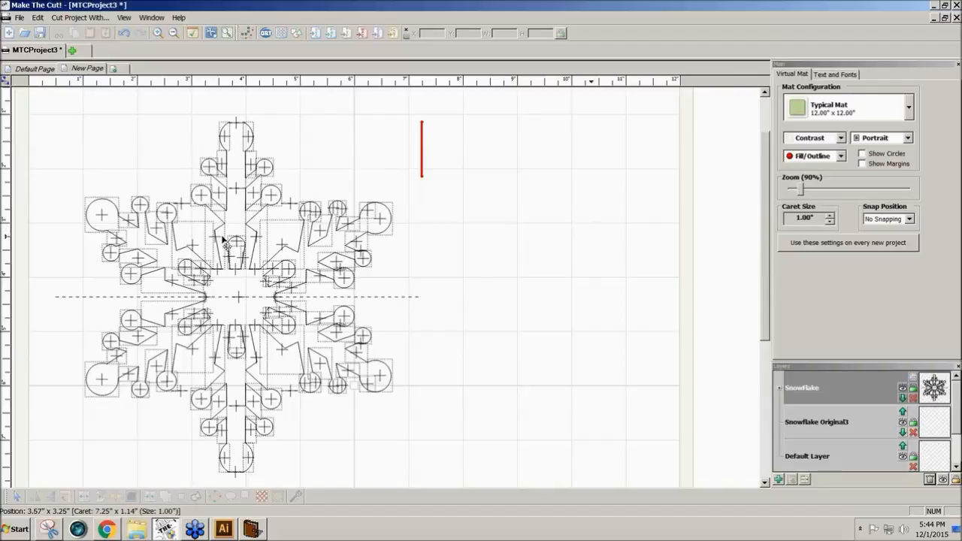
click(282, 244)
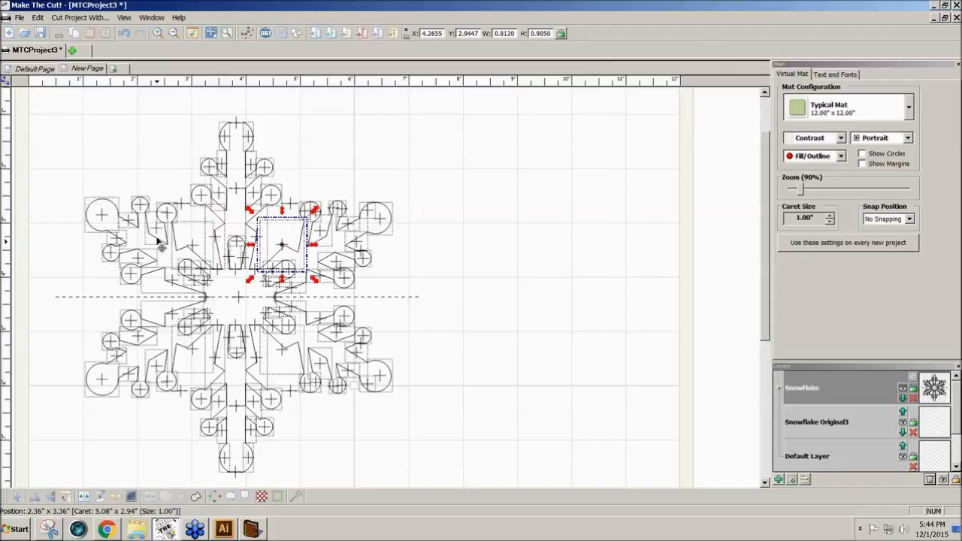
click(157, 234)
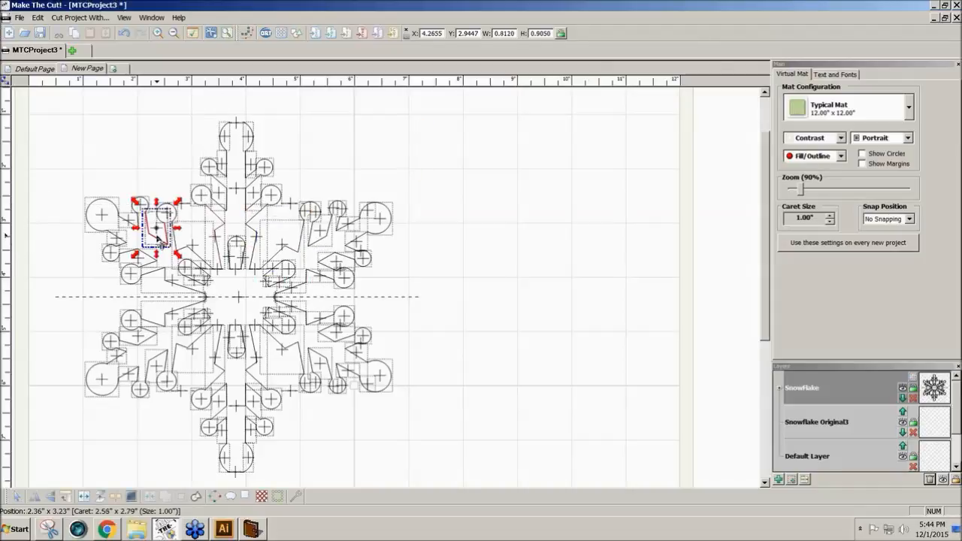
click(128, 219)
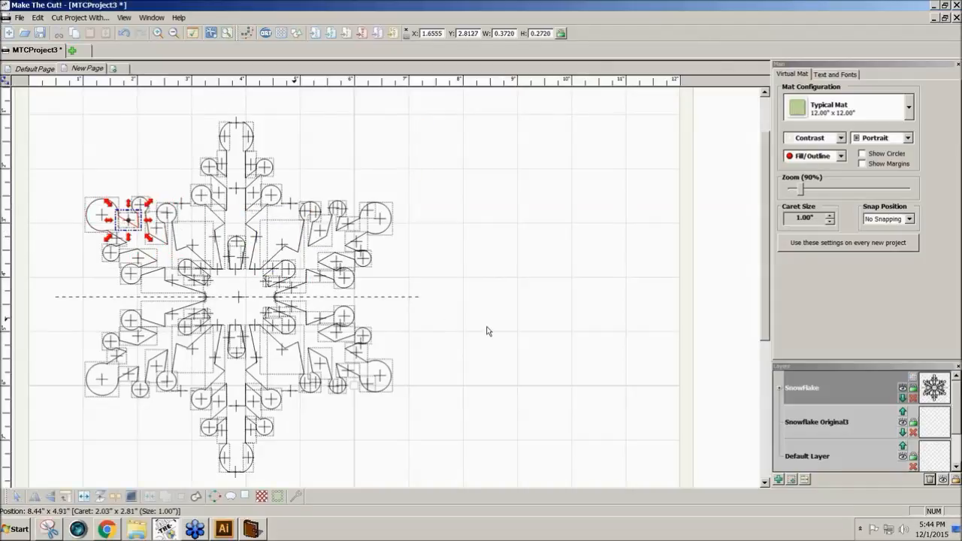
key(Delete)
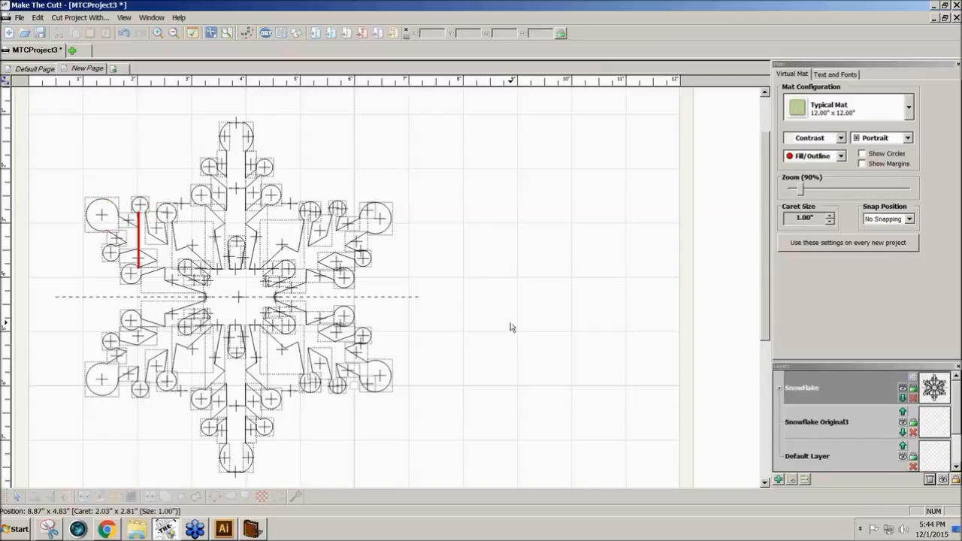
Step: Deselect the snowflake segments and remove the empty layers from the project
click(544, 309)
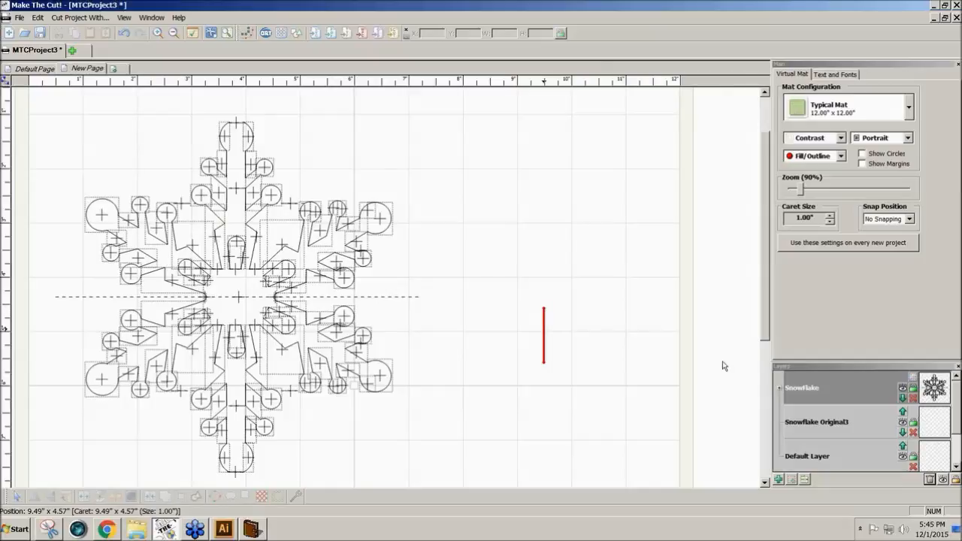
click(932, 480)
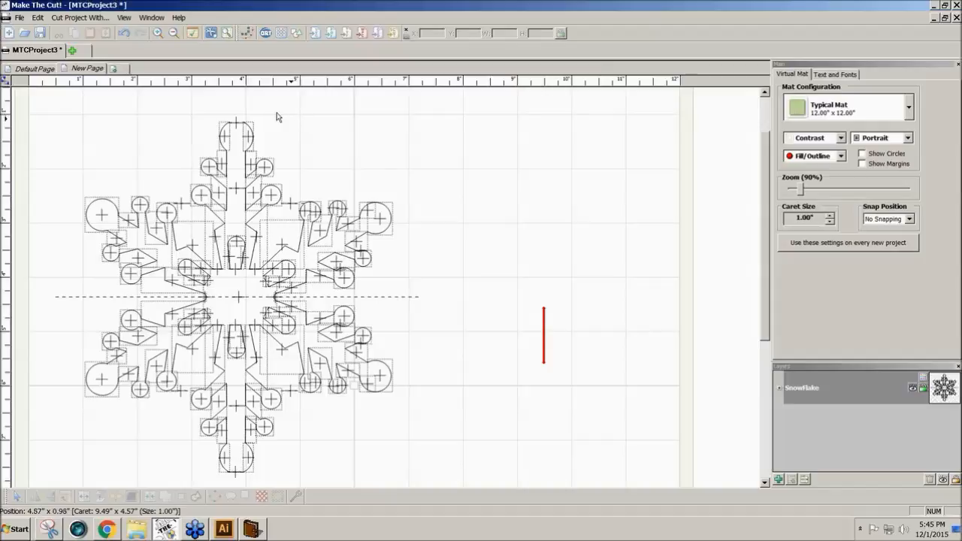
Step: Move the long central dashed line and the four short ones along the snowflake's vertical axis to a new layer and hide it
click(240, 124)
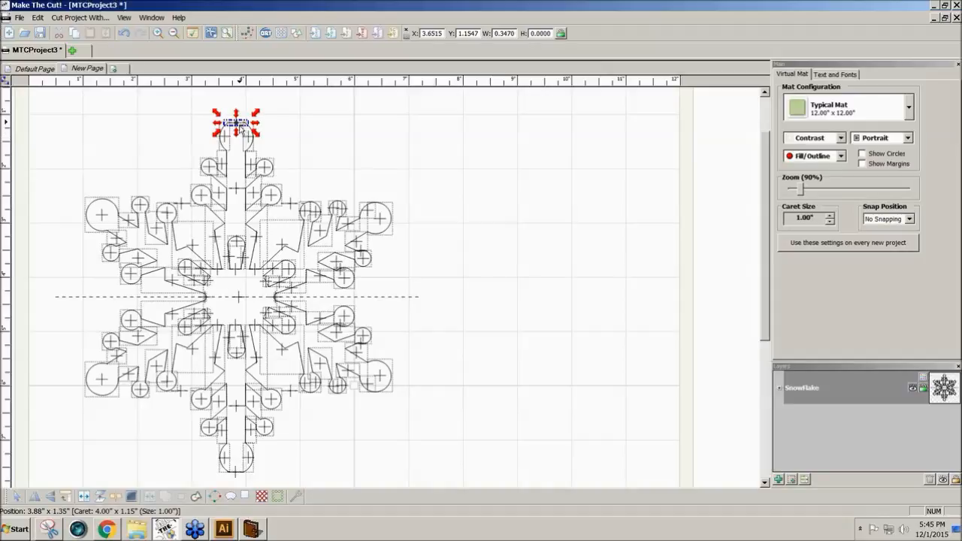
shift+click(235, 473)
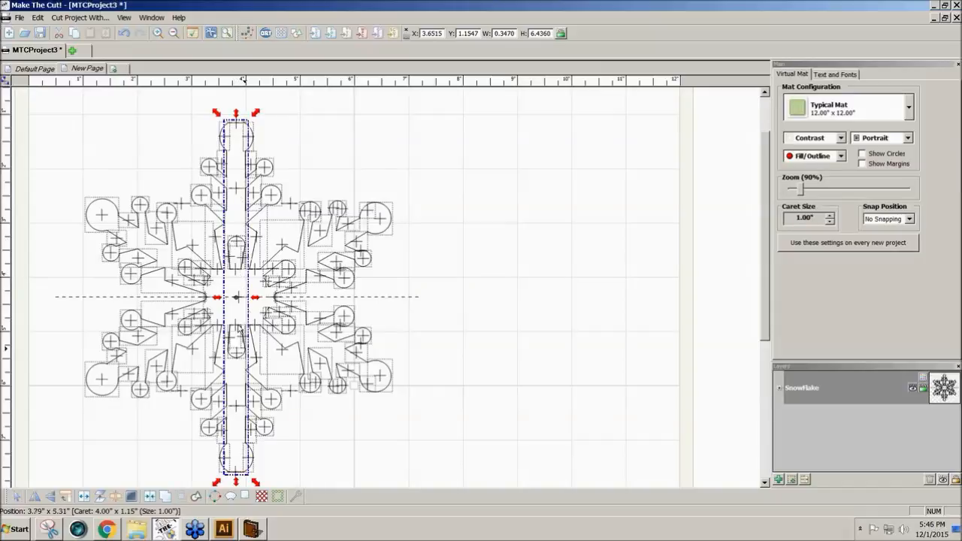
click(389, 298)
click(268, 369)
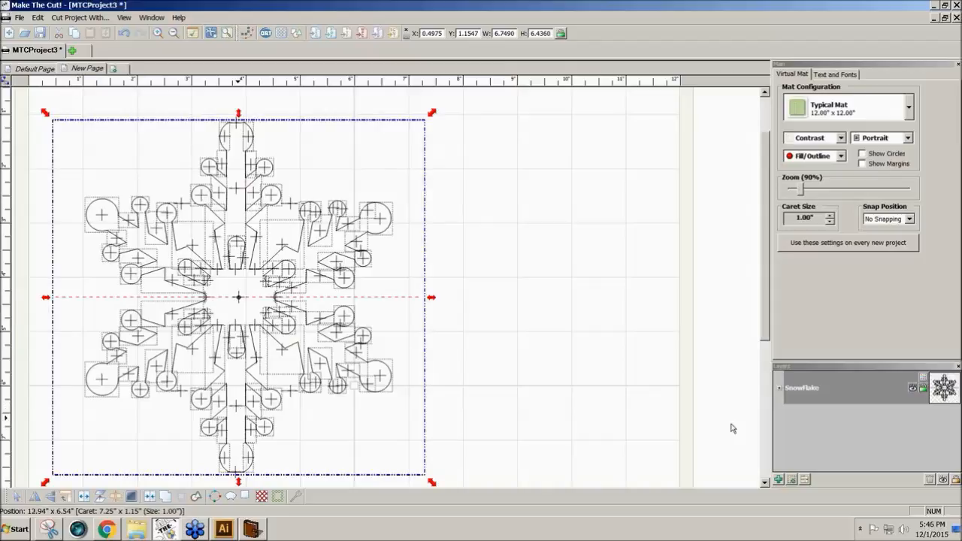
click(791, 481)
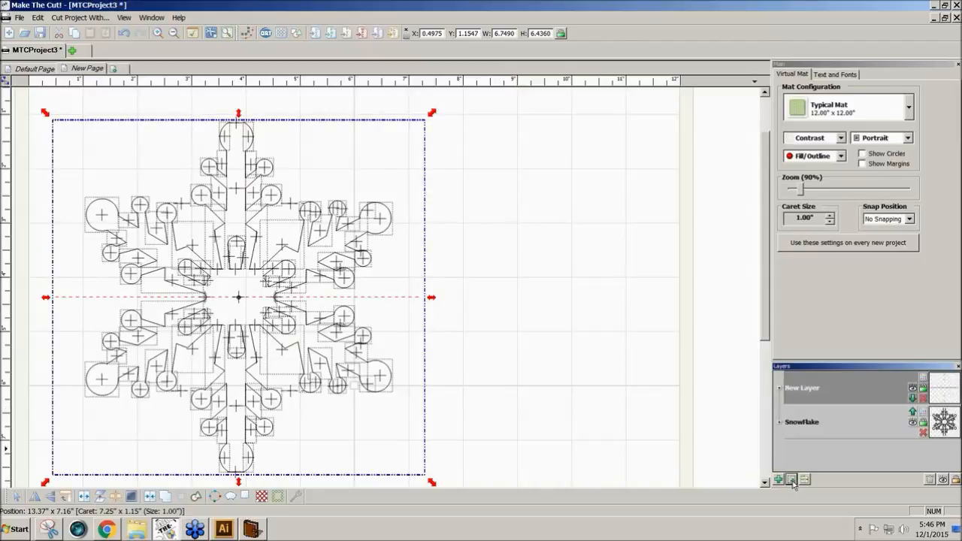
click(912, 390)
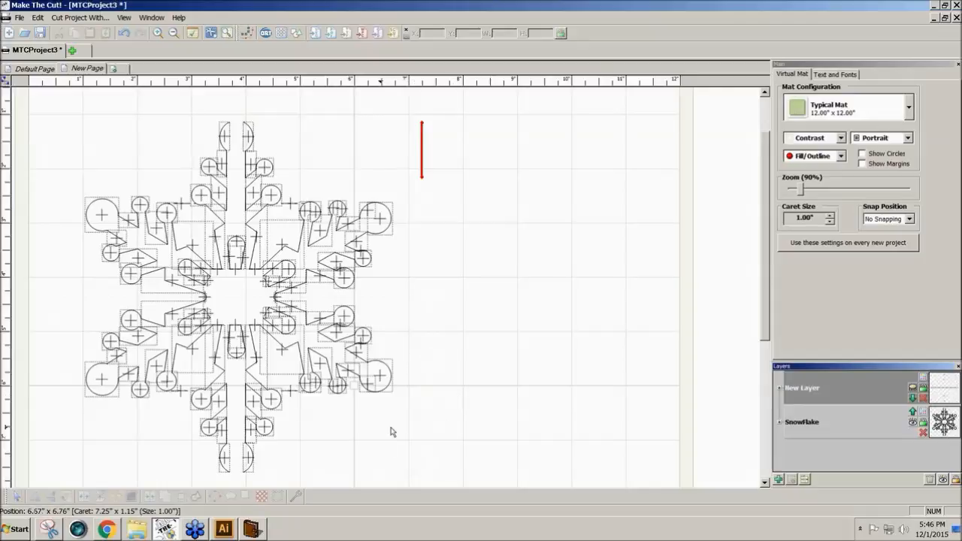
Step: Move the two short dashed lines beside the snowflake's upper arm to another new layer and hide that layer
drag(56, 95, 111, 121)
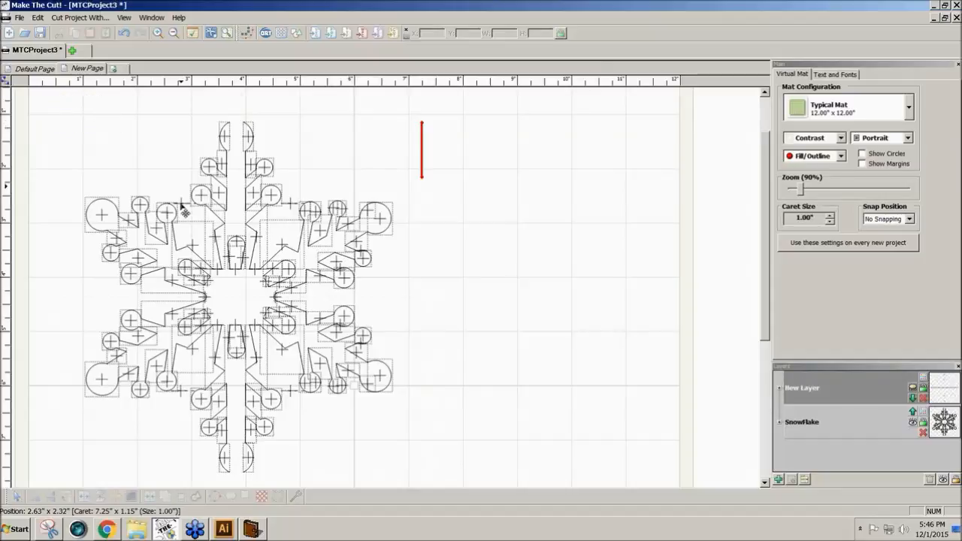
click(183, 204)
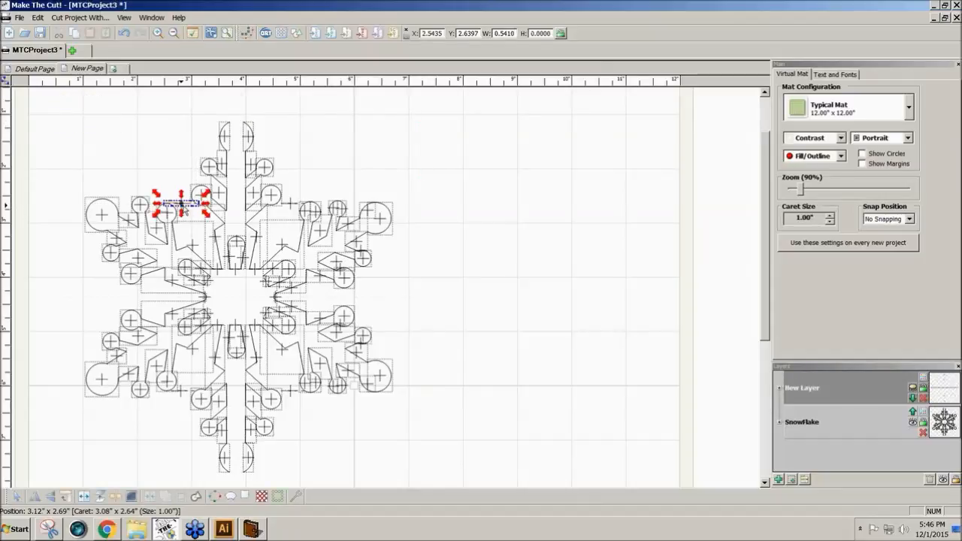
shift+click(294, 203)
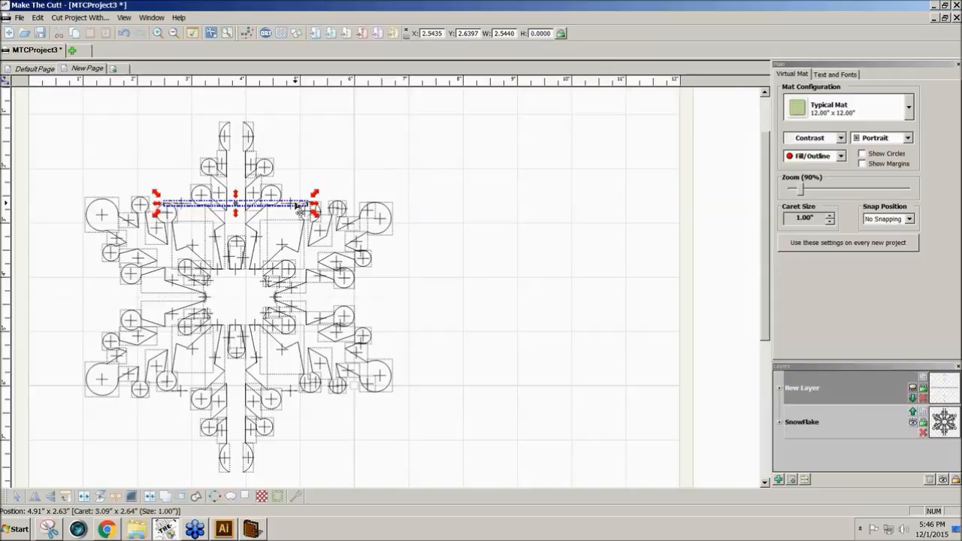
click(792, 480)
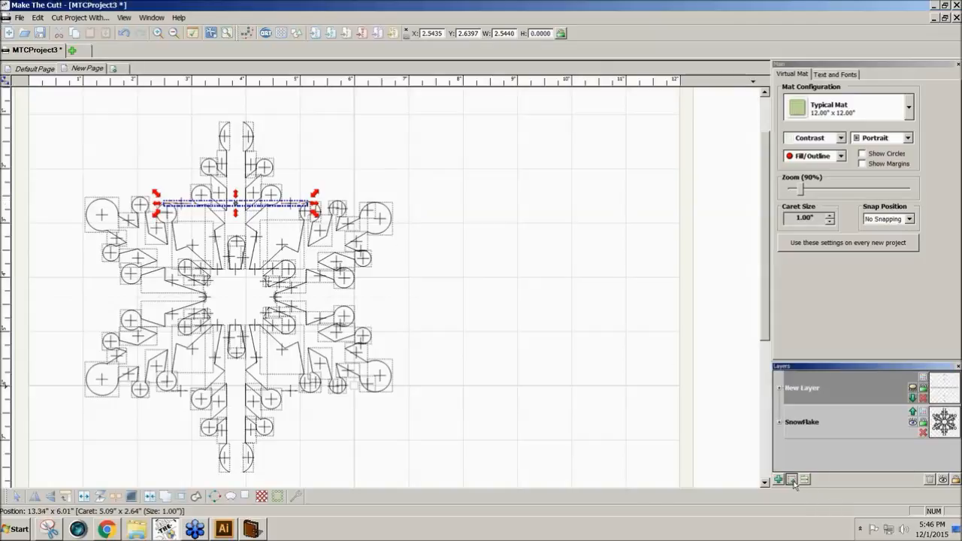
click(792, 480)
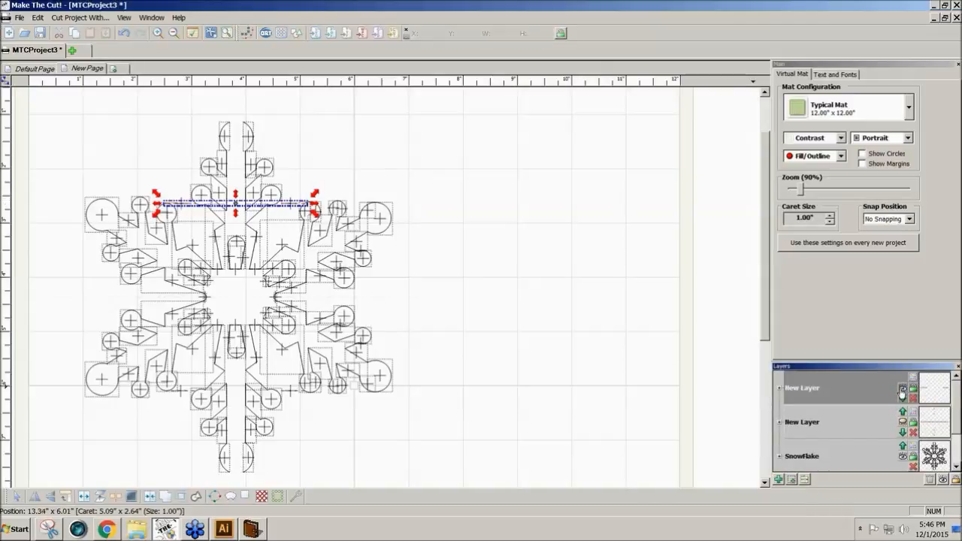
click(902, 393)
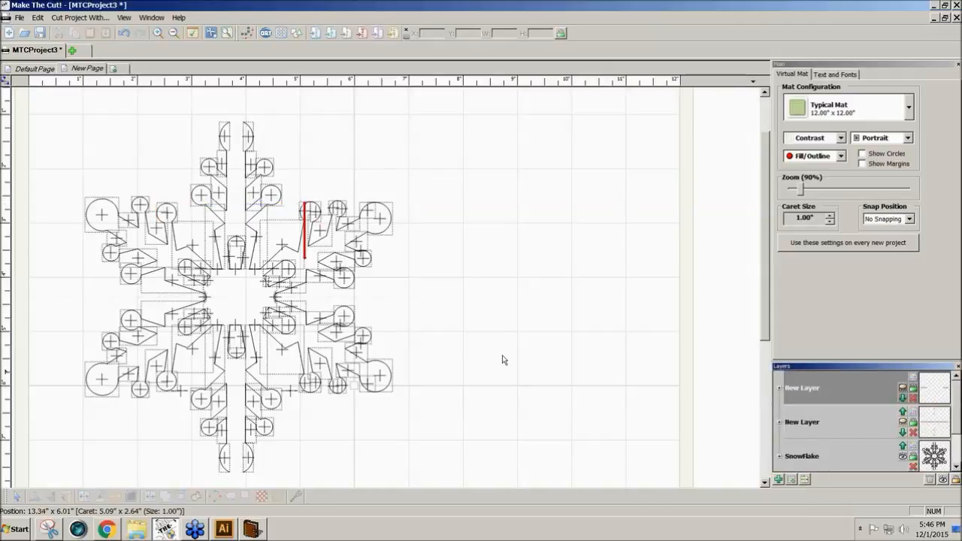
Step: Move the two short dashed lines beside the snowflake's lower arm to their own new layer and hide it
click(182, 392)
drag(205, 389, 314, 389)
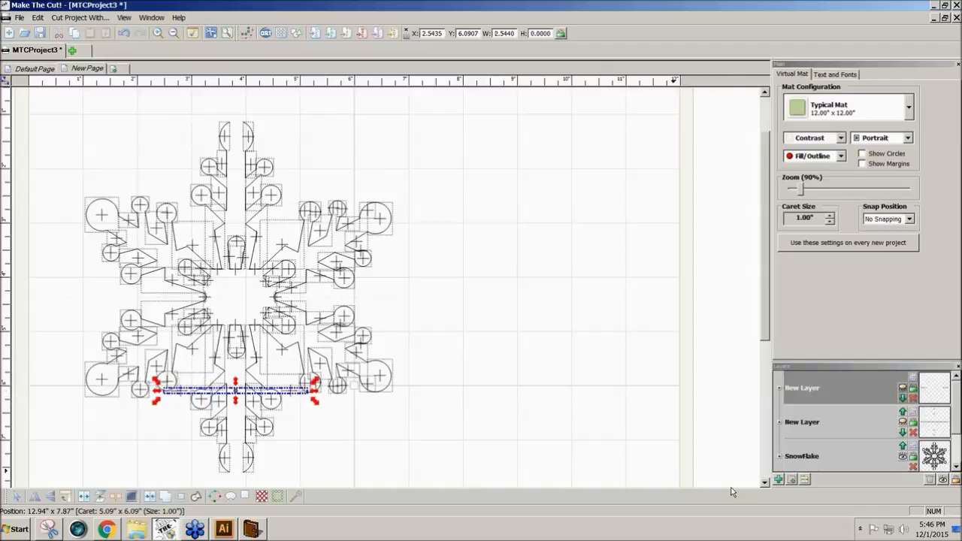
click(792, 479)
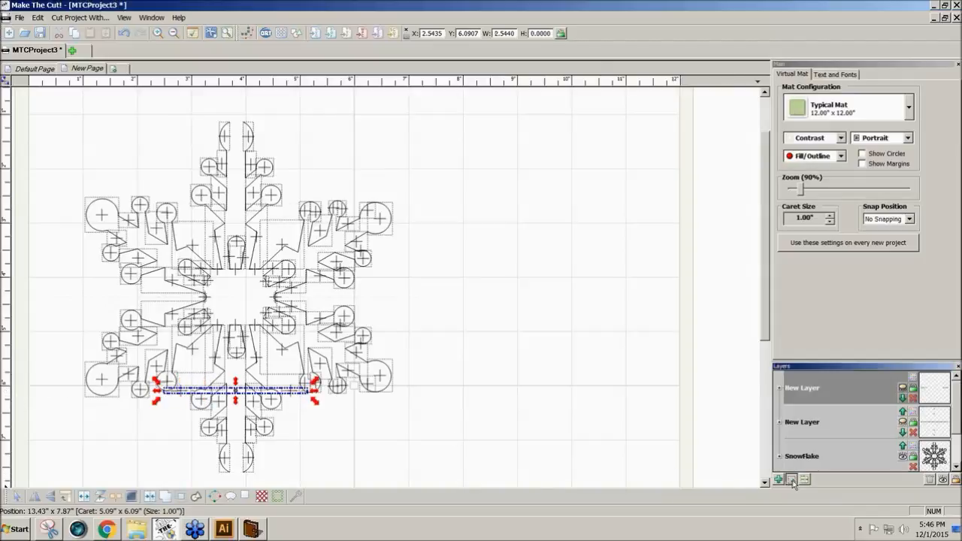
click(902, 391)
Step: Select all remaining snowflake segments and join them into a single shape
drag(42, 102, 472, 497)
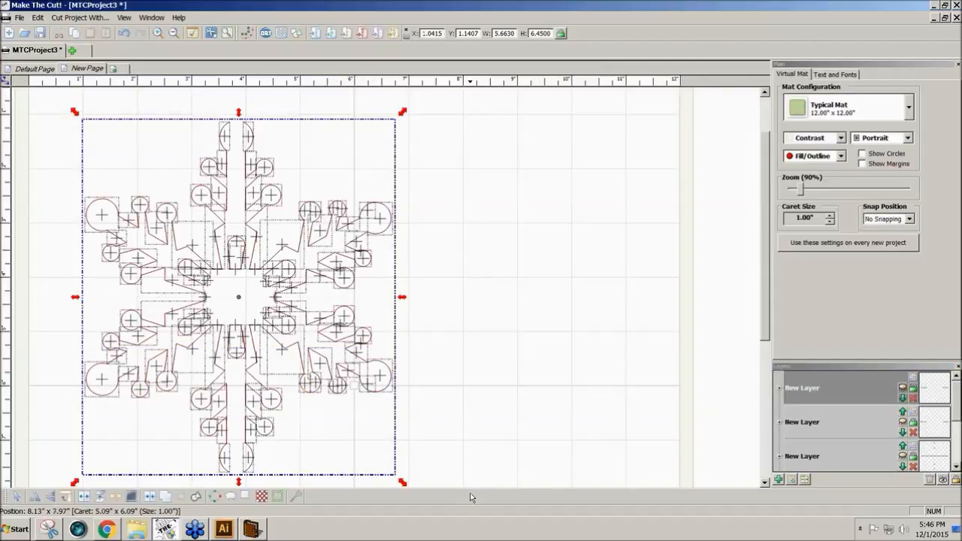
click(149, 497)
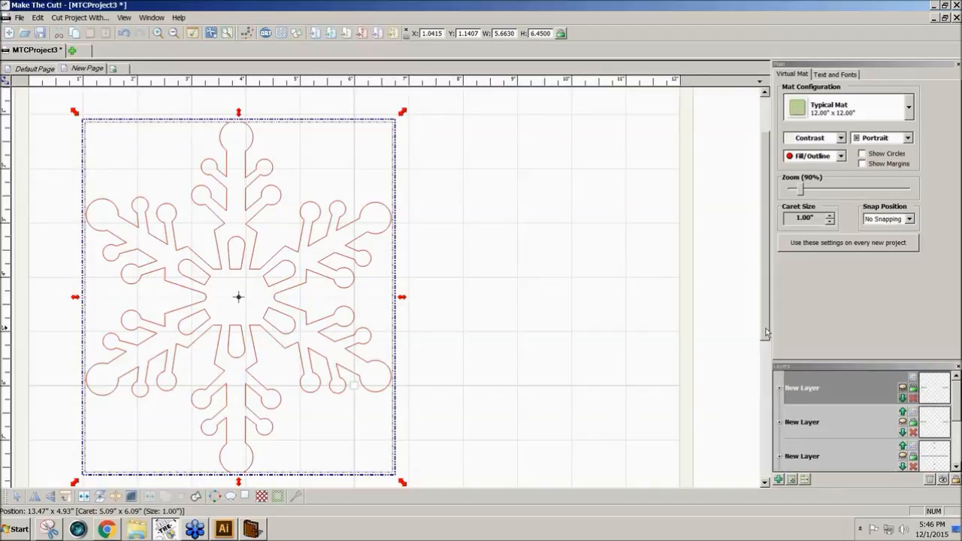
scroll(766, 333, down, 1)
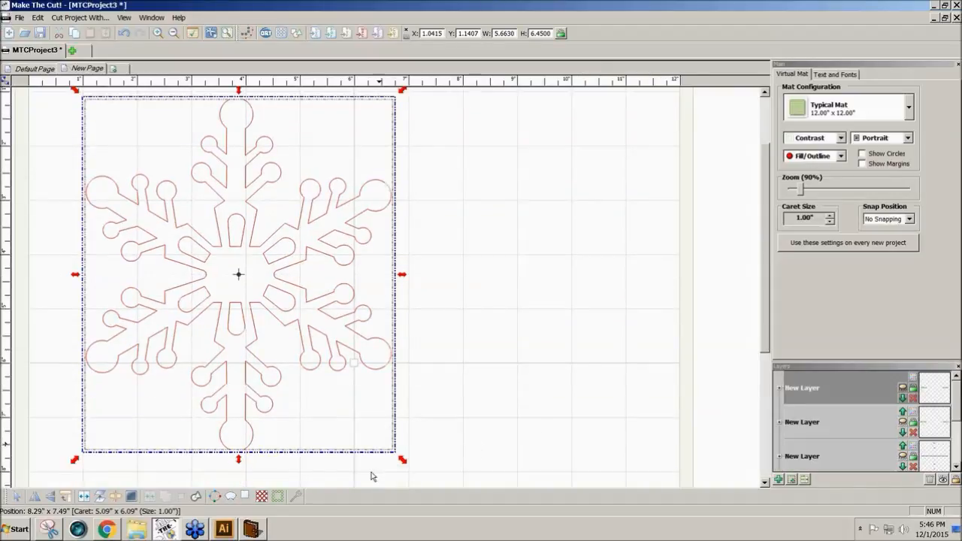
Step: Apply Fuse n' Weld to the joined snowflake so its outline paths close up
click(298, 499)
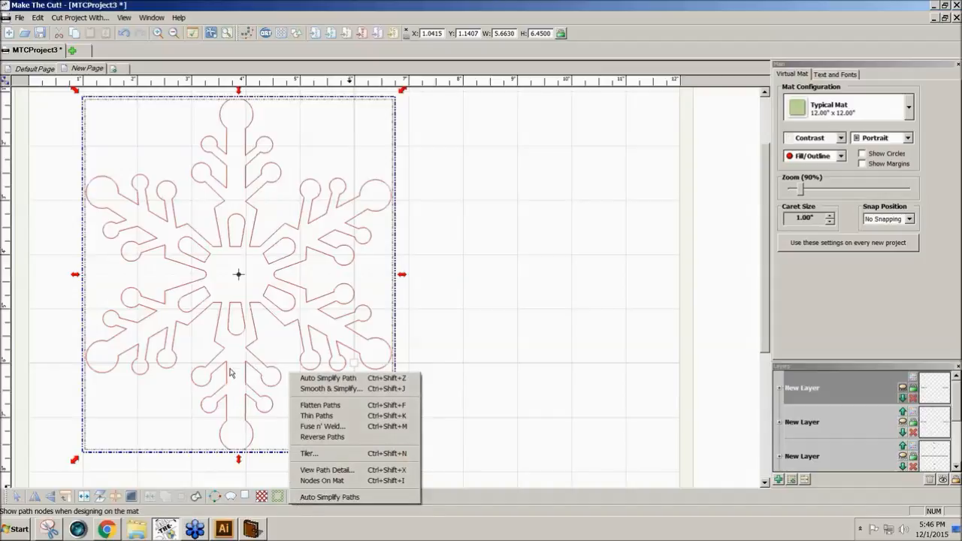
click(322, 426)
click(485, 280)
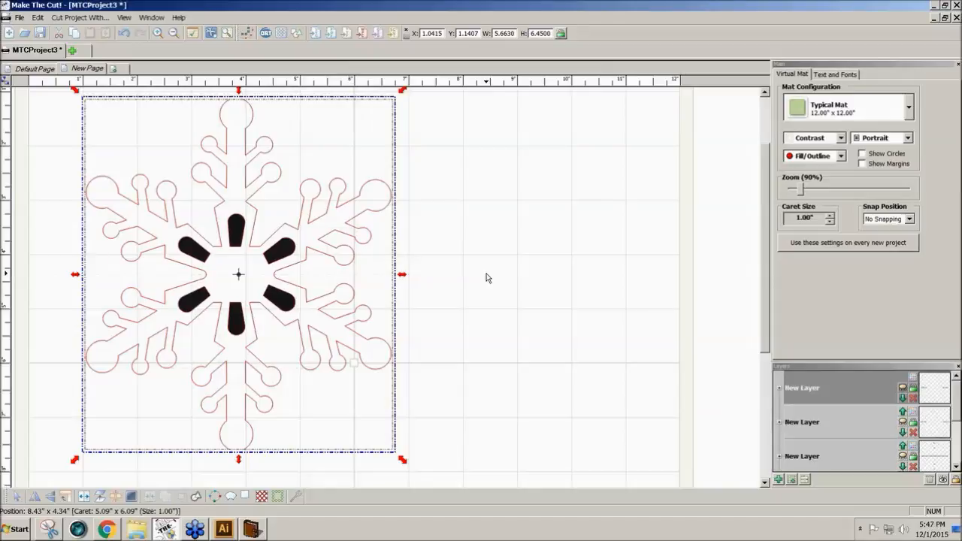
Step: Move the welded snowflake to a new layer and send that layer to the bottom of the layer order
click(375, 359)
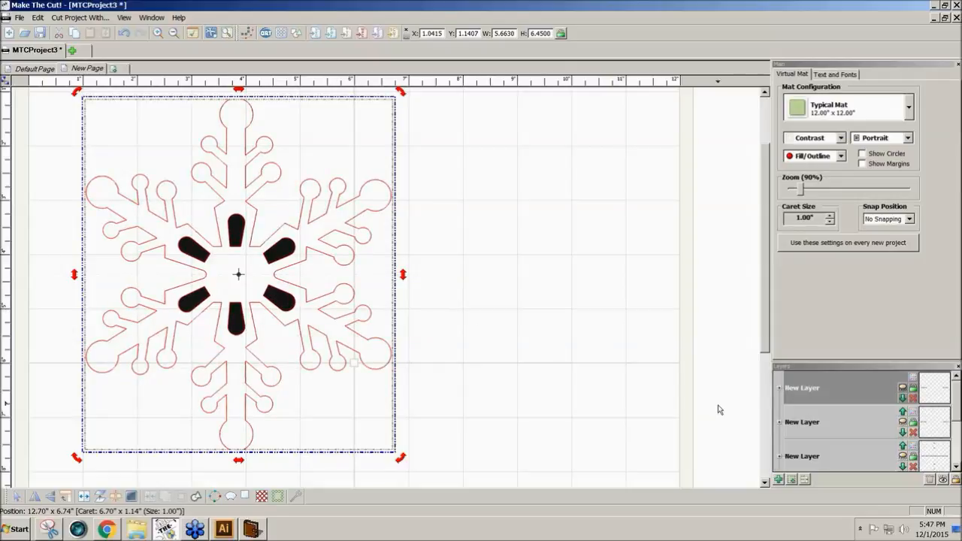
click(793, 484)
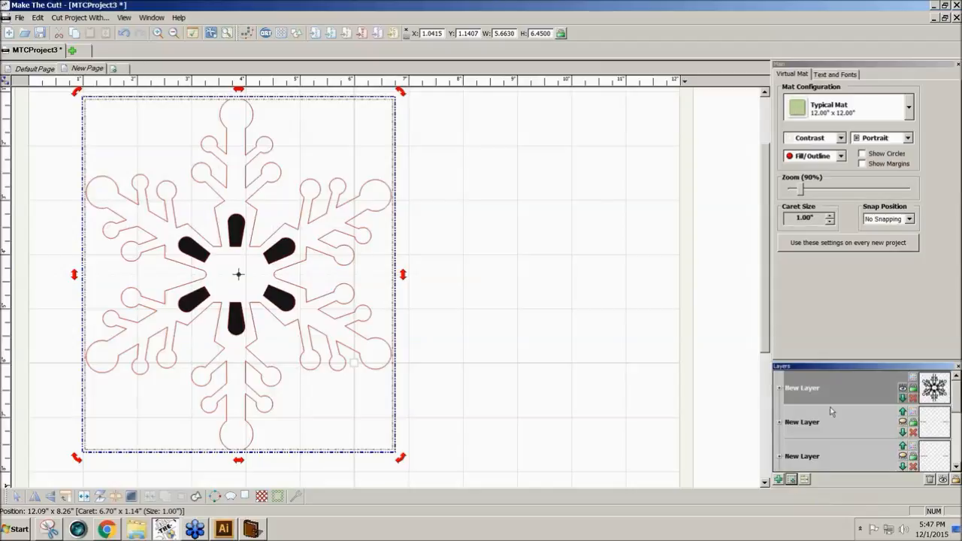
right_click(812, 392)
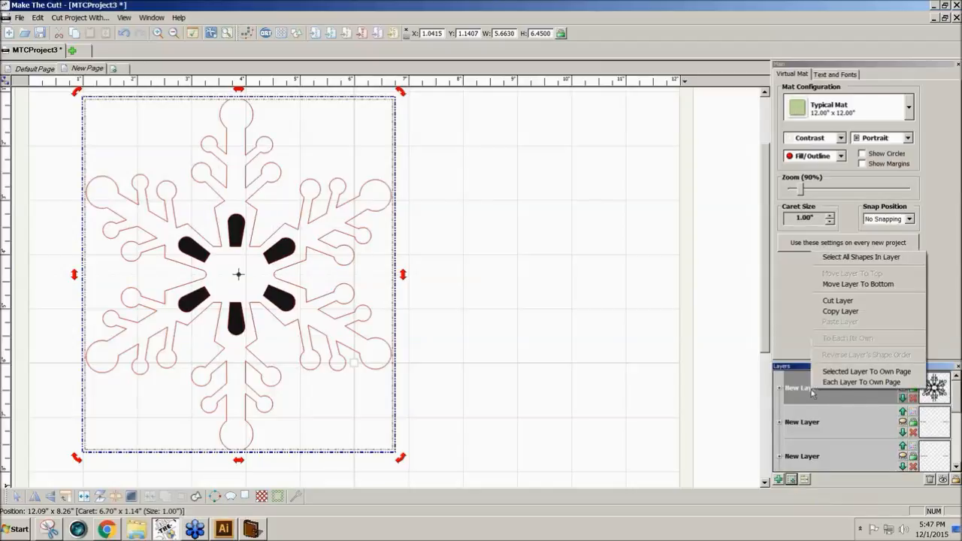
click(854, 284)
click(956, 443)
click(957, 443)
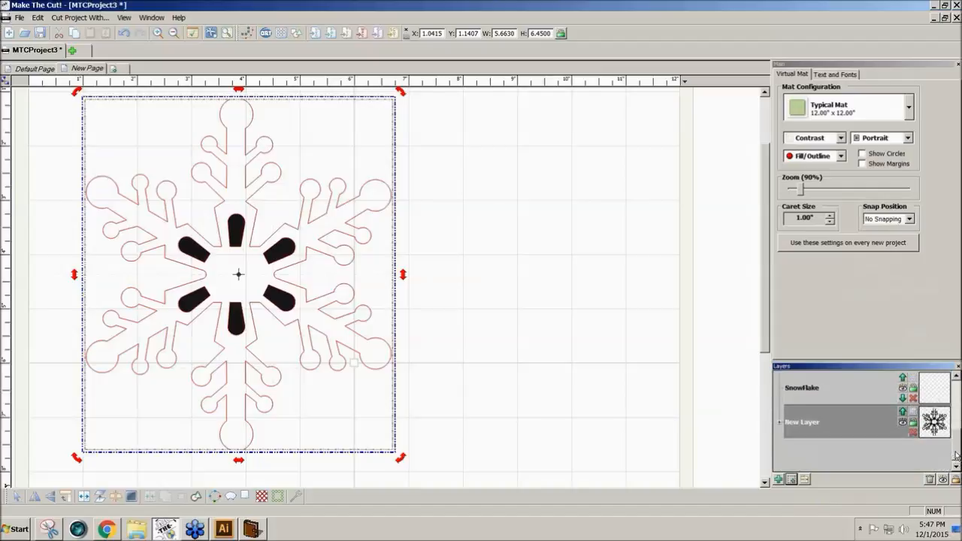
Step: Hide the welded snowflake's layer and show the three layers holding the dashed lines
click(904, 427)
drag(959, 451, 959, 395)
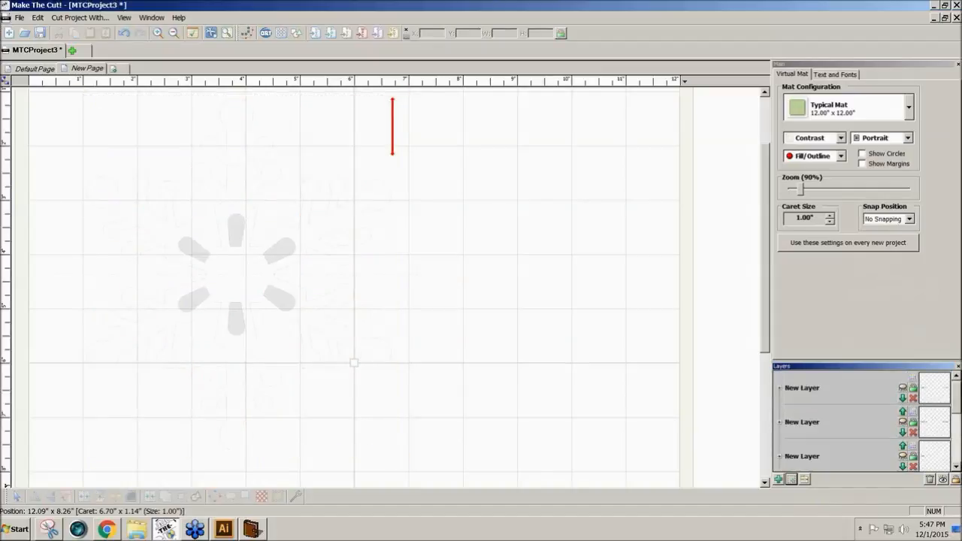
click(903, 388)
click(903, 423)
click(903, 457)
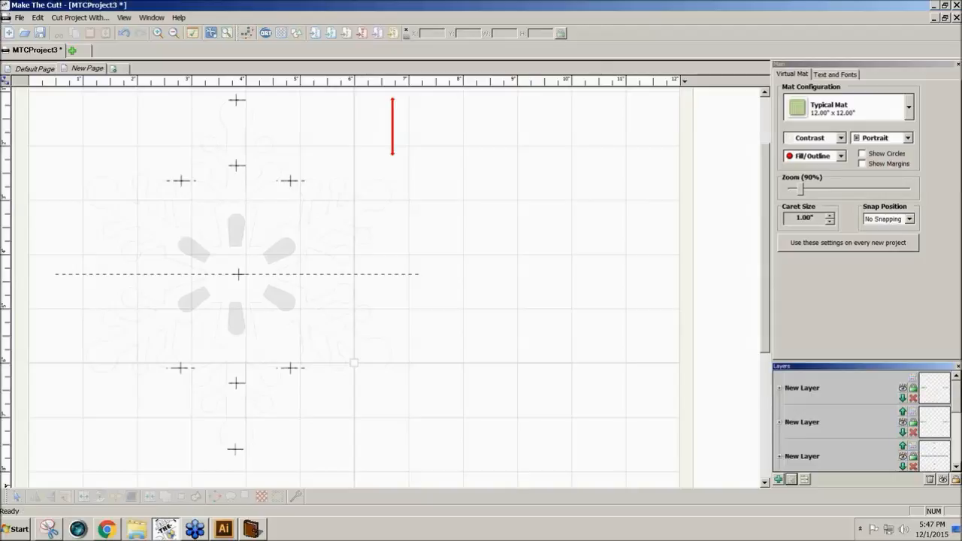
Step: Remove the empty Snowflake layer from the project
drag(958, 412, 958, 440)
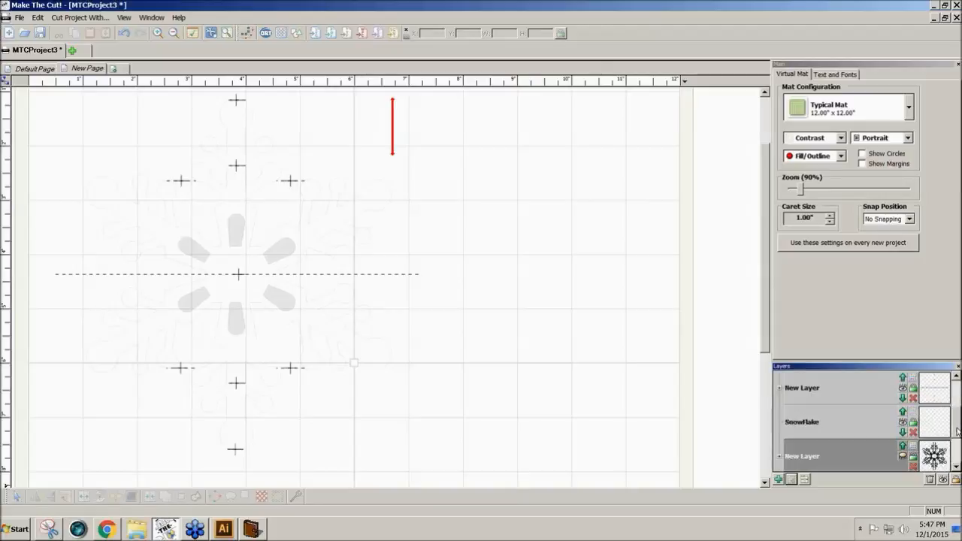
click(931, 480)
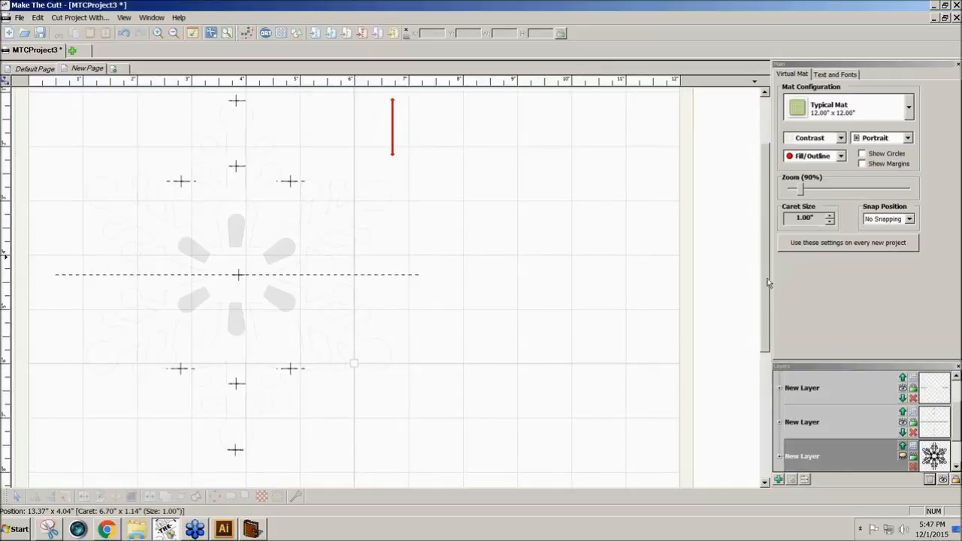
drag(768, 278, 767, 263)
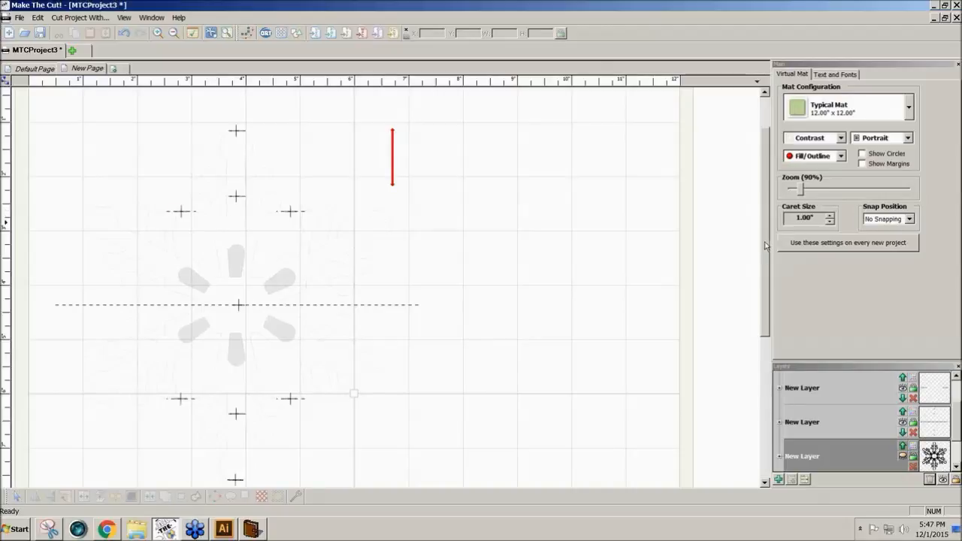
drag(765, 245, 765, 214)
click(243, 188)
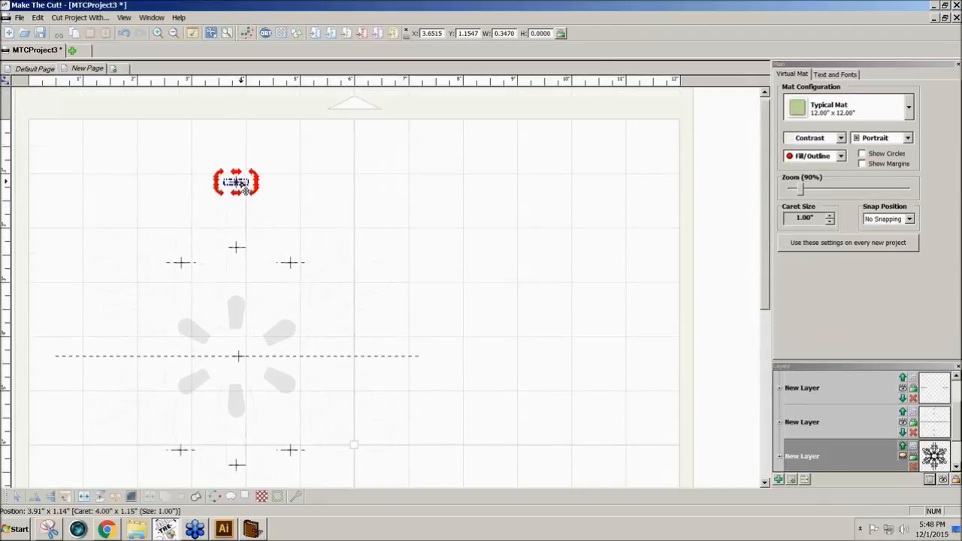
shift+click(183, 263)
shift+click(298, 267)
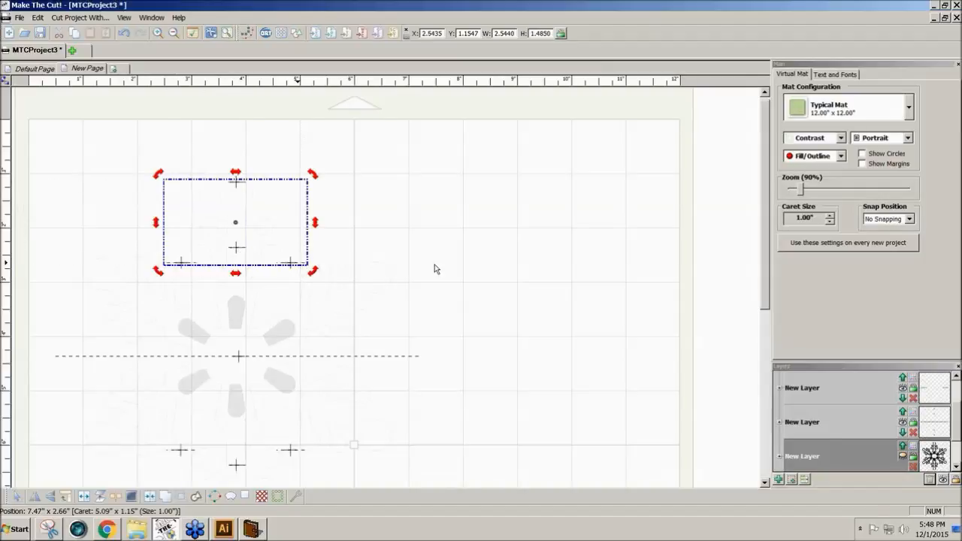
scroll(766, 301, down, 3)
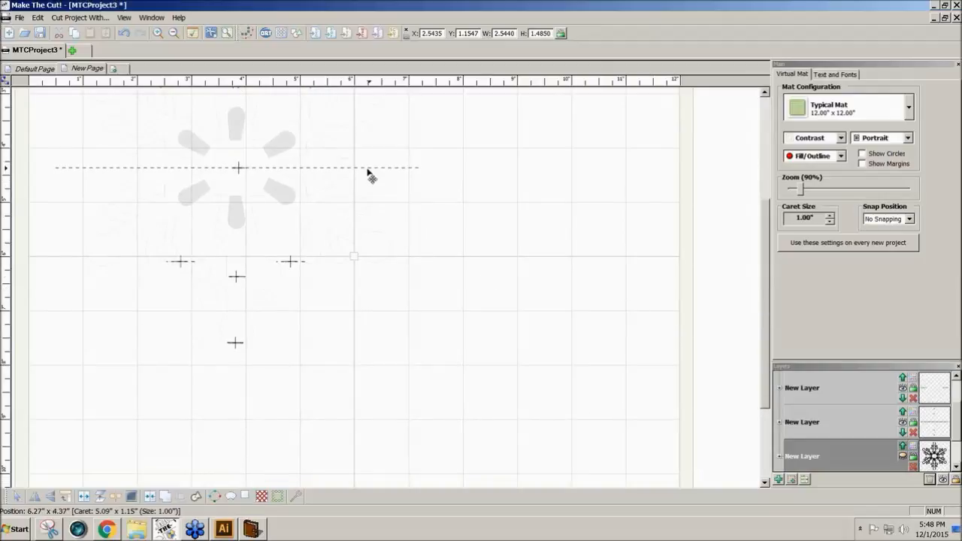
click(181, 261)
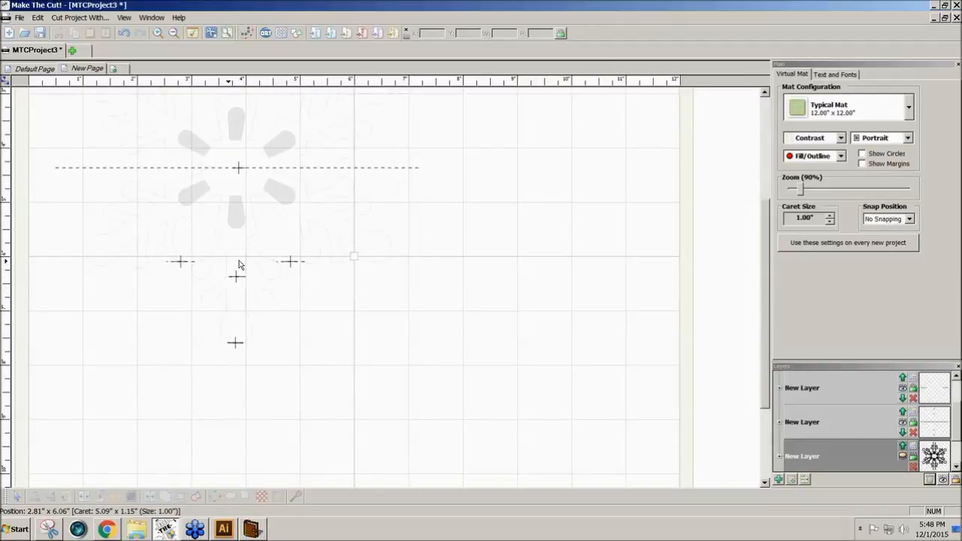
Step: Move the two lower side dashed lines and the bottommost tip line to a new layer and clear out empty layers
click(188, 267)
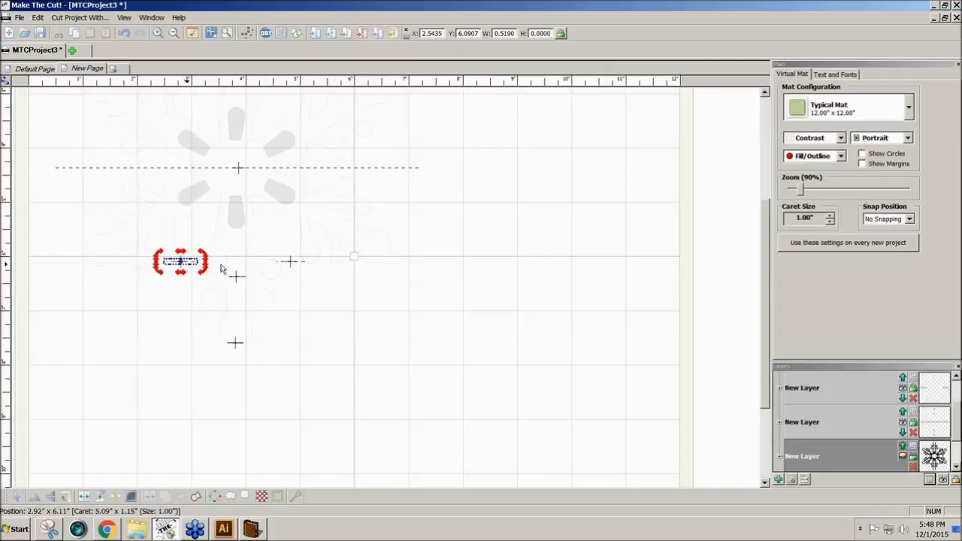
shift+click(292, 264)
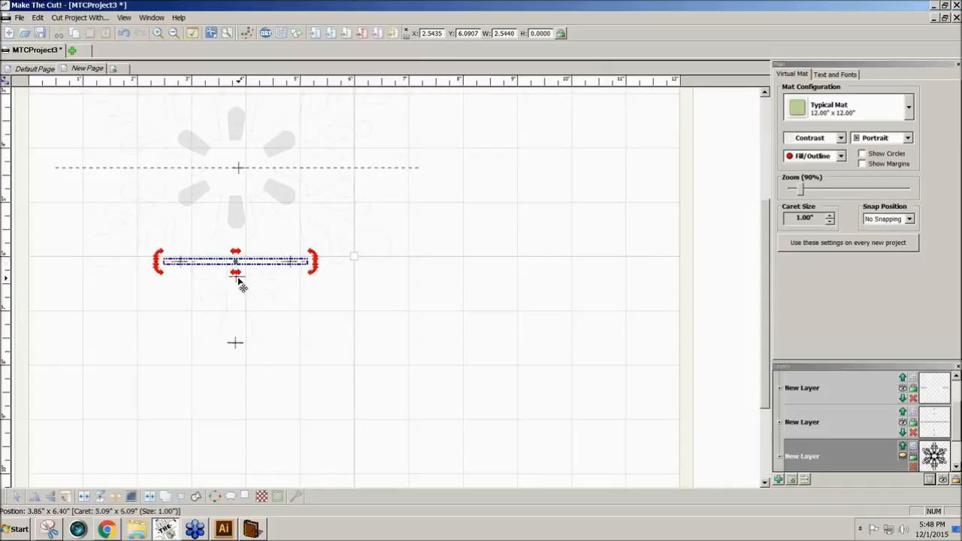
drag(238, 279, 237, 351)
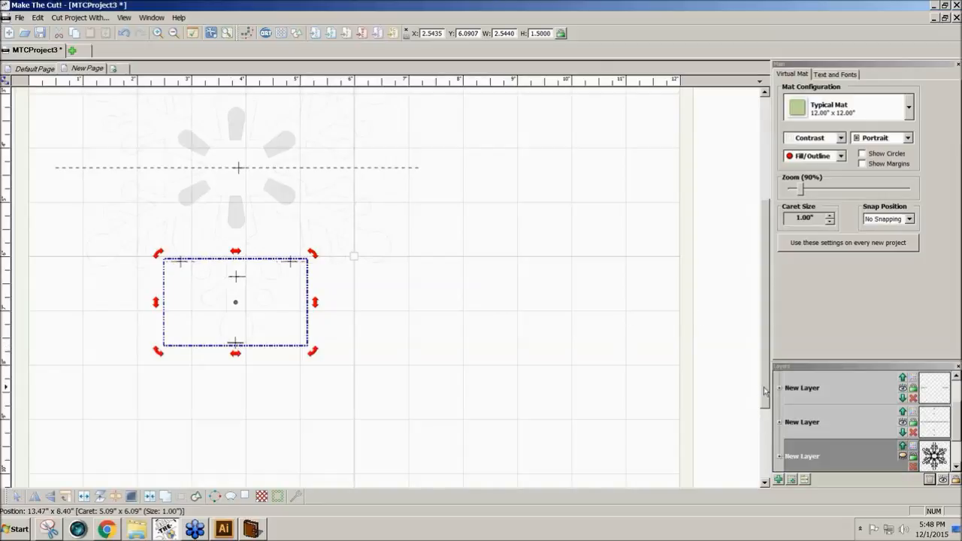
click(793, 481)
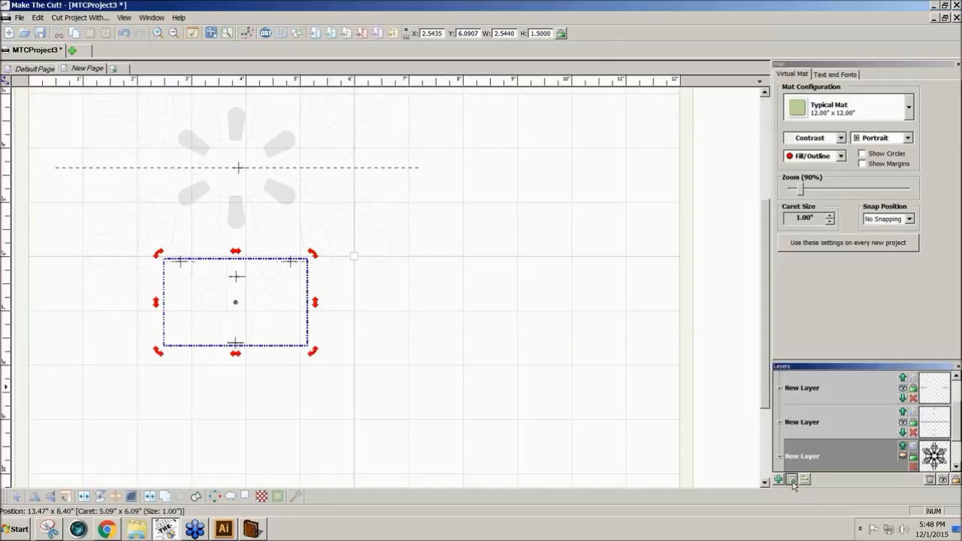
click(929, 480)
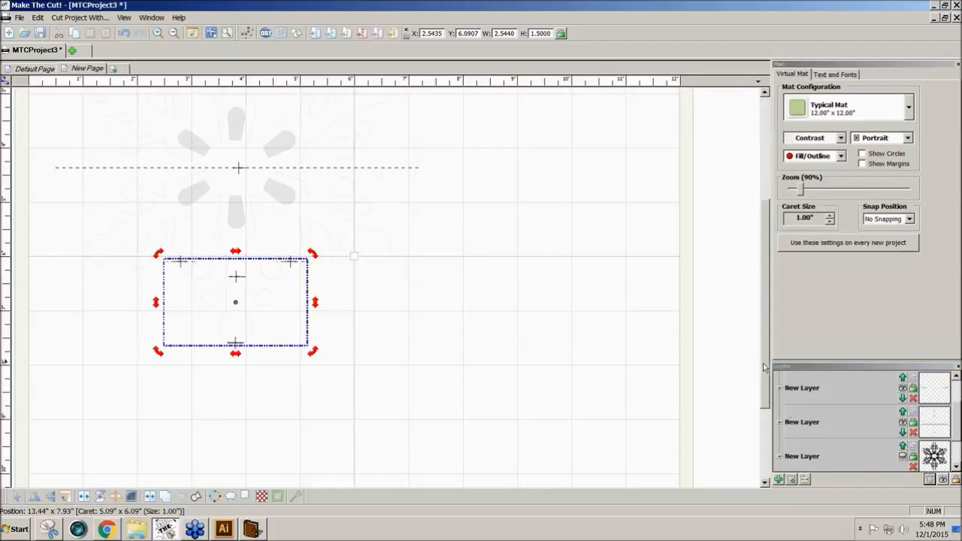
Step: Move the long centre dashed line and the inner short lines above and below it to a new layer and join them
scroll(759, 300, up, 2)
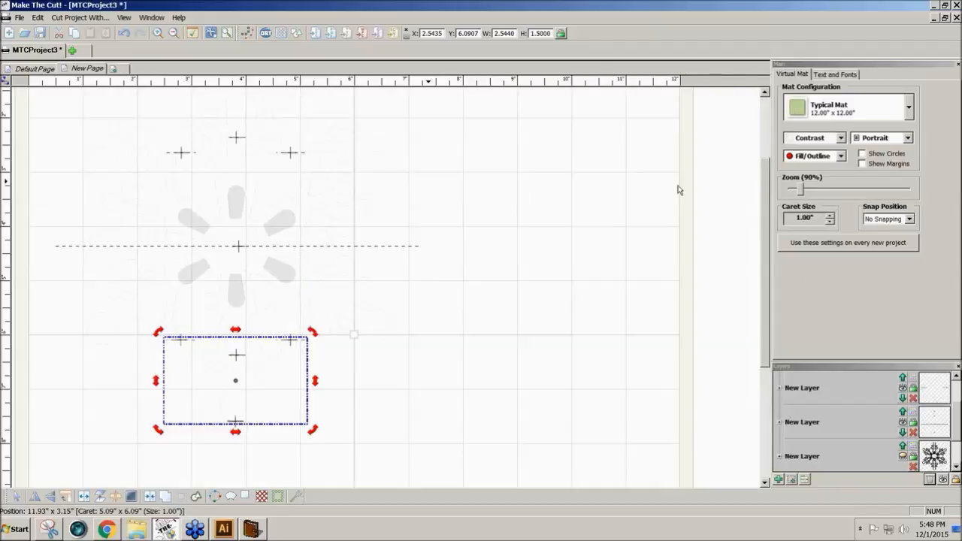
click(759, 242)
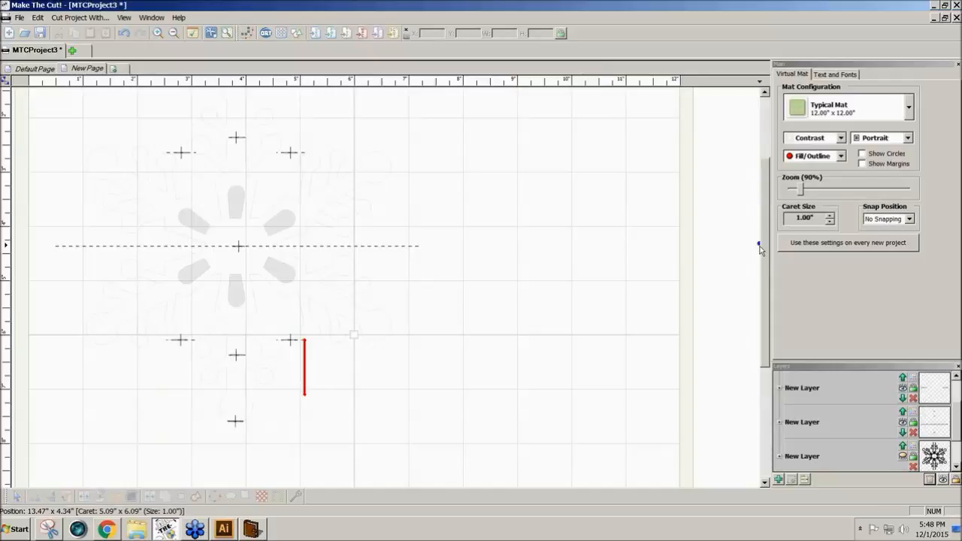
scroll(759, 248, up, 1)
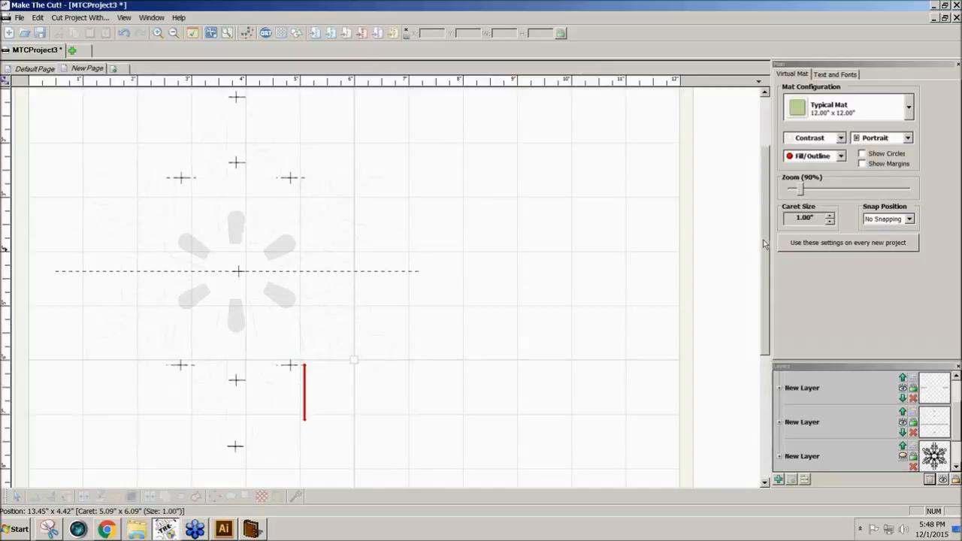
drag(763, 244, 764, 218)
click(358, 319)
drag(234, 217, 236, 210)
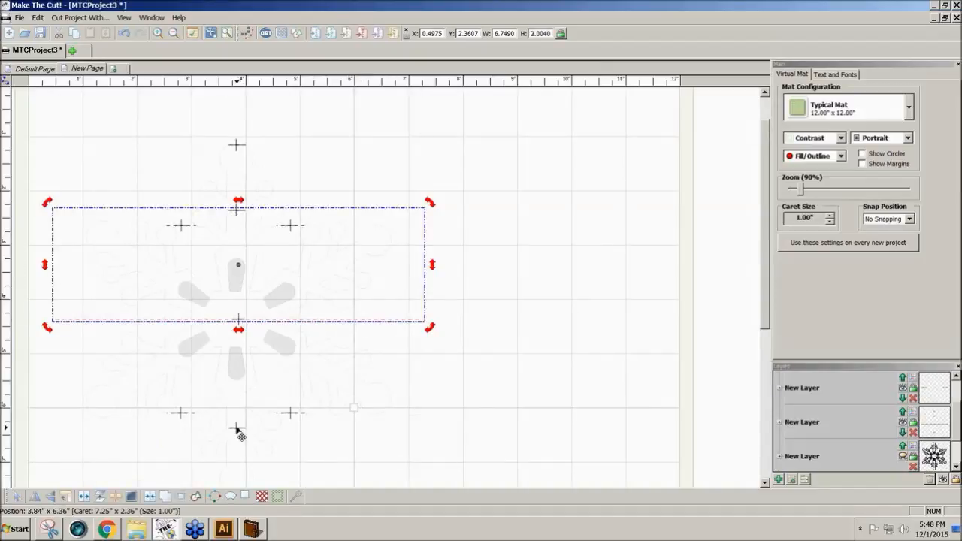
drag(236, 430, 236, 430)
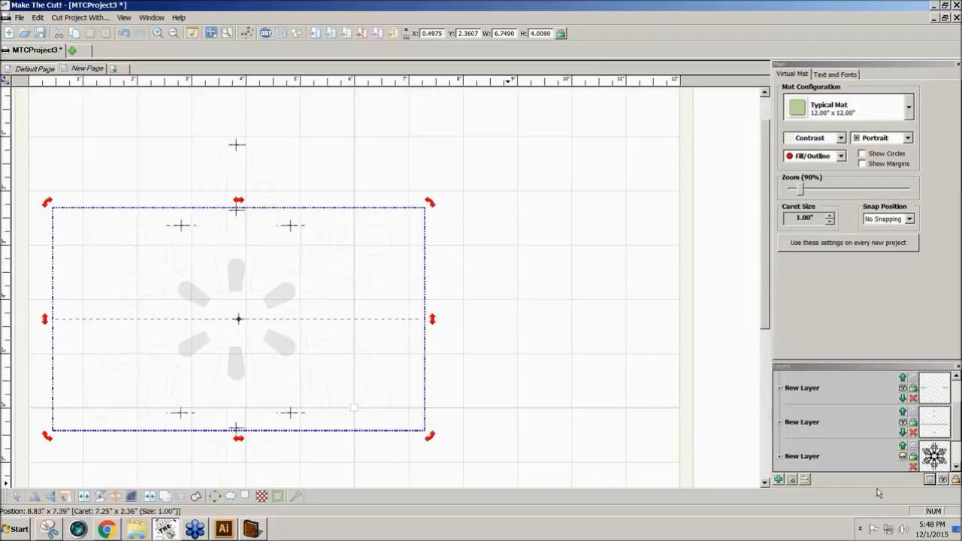
click(793, 479)
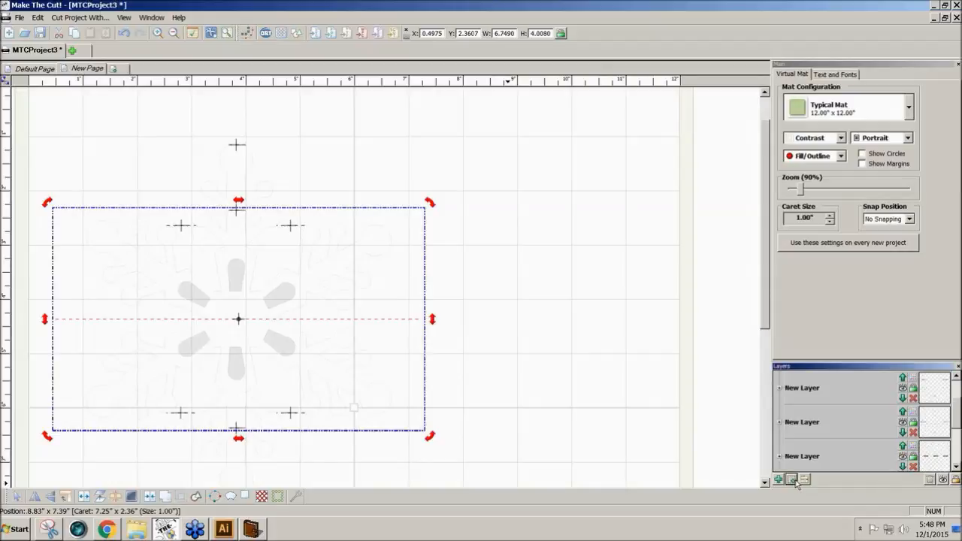
click(151, 497)
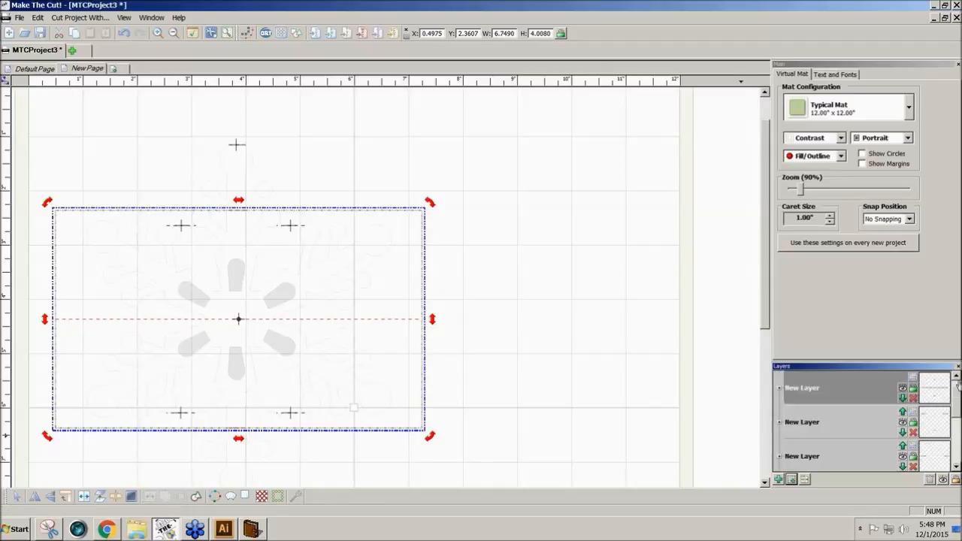
Step: Hide the centre-line layer, then join the topmost and four side dashed lines in a new layer and clear out empty layers
click(903, 387)
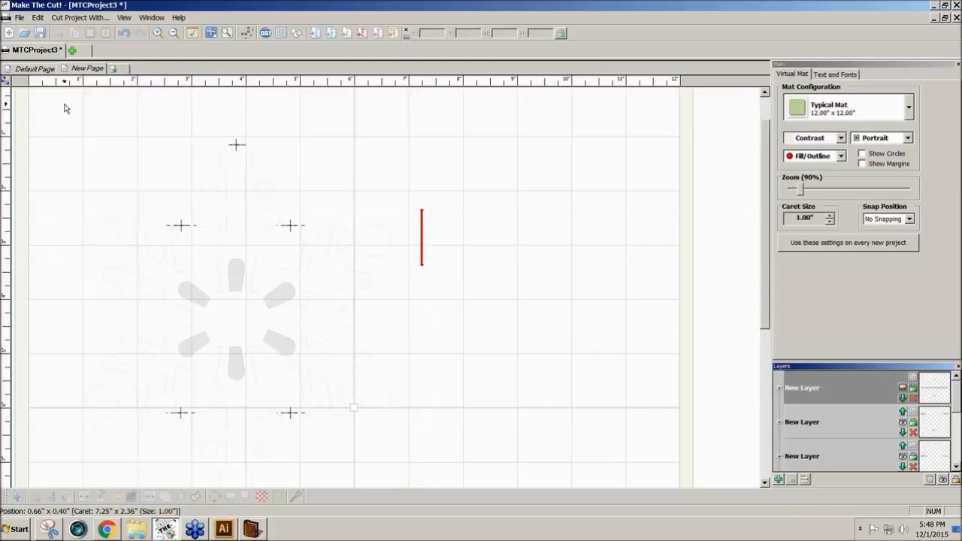
drag(68, 112, 492, 483)
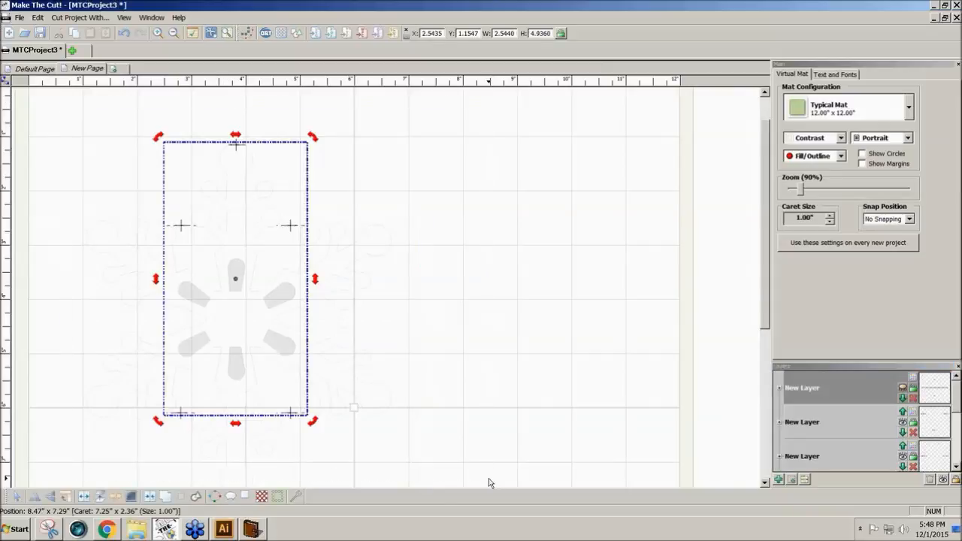
click(152, 498)
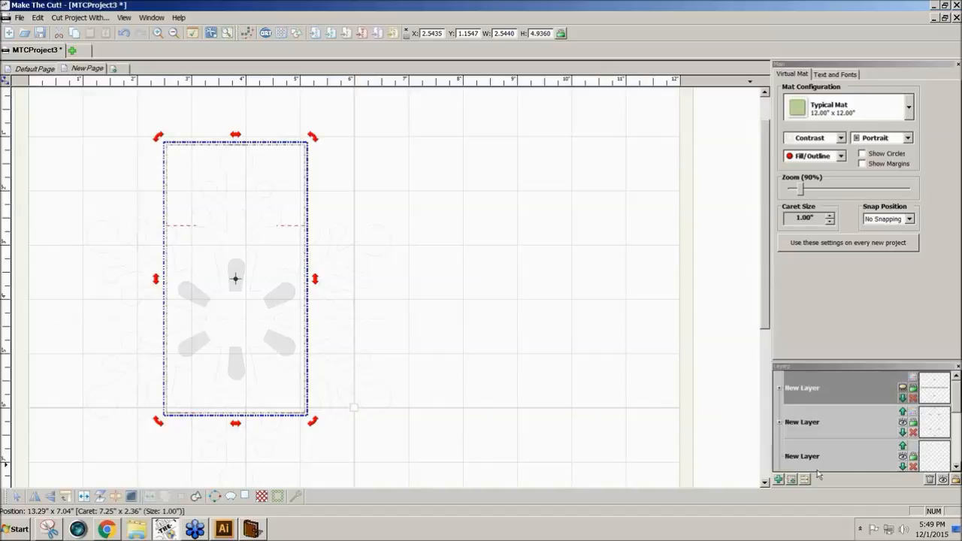
click(792, 480)
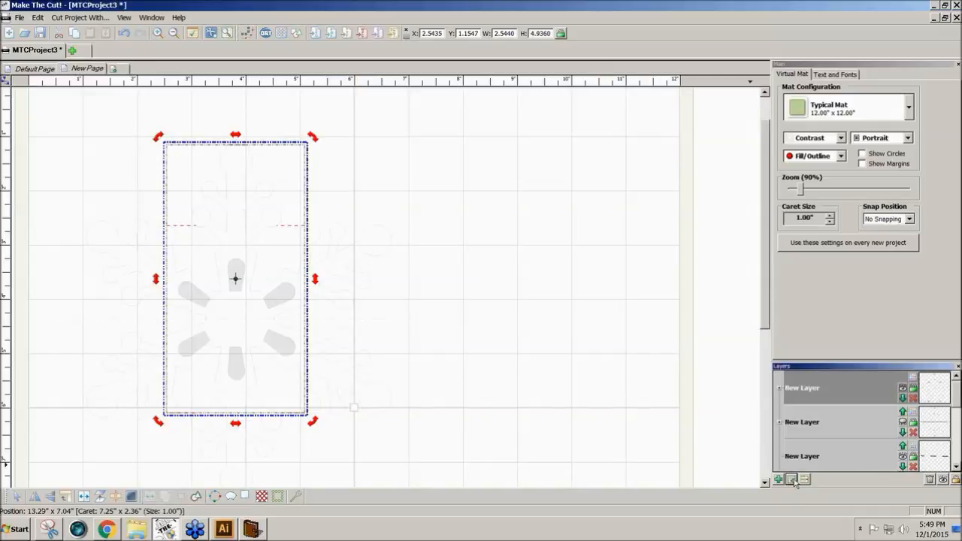
click(933, 480)
Step: Show the hidden layer with the welded snowflake and clear the current selection
drag(956, 415, 957, 451)
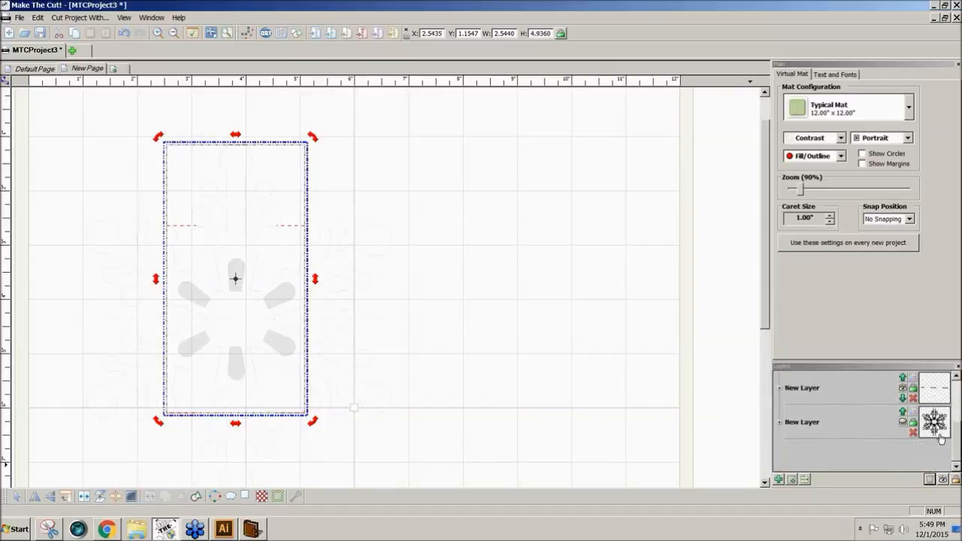
click(899, 423)
click(899, 424)
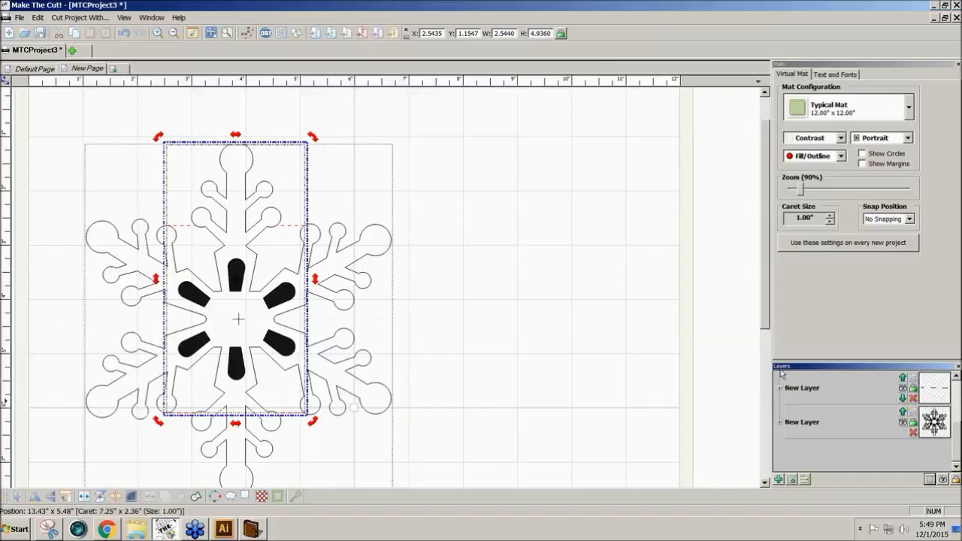
drag(763, 317, 764, 338)
click(595, 339)
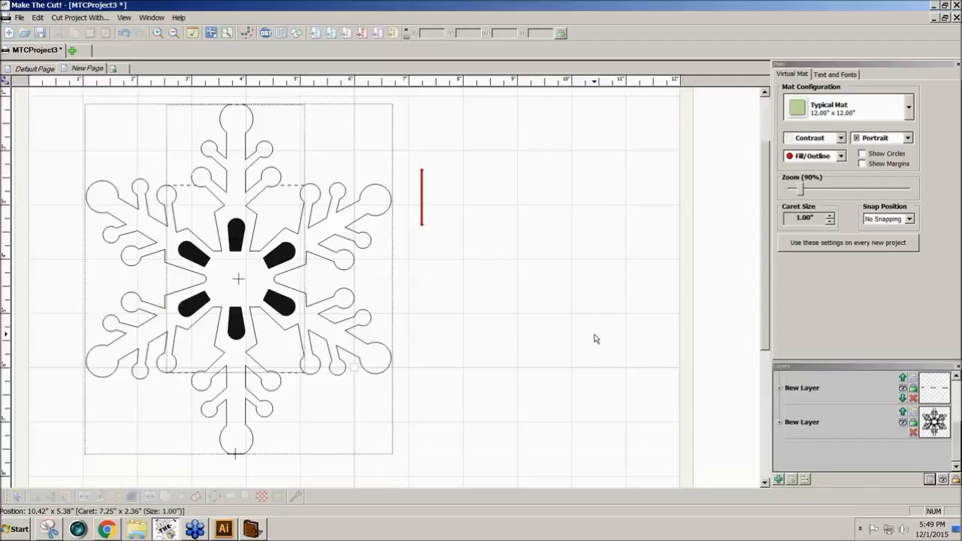
Step: Rename the welded snowflake's layer as Cut
click(818, 427)
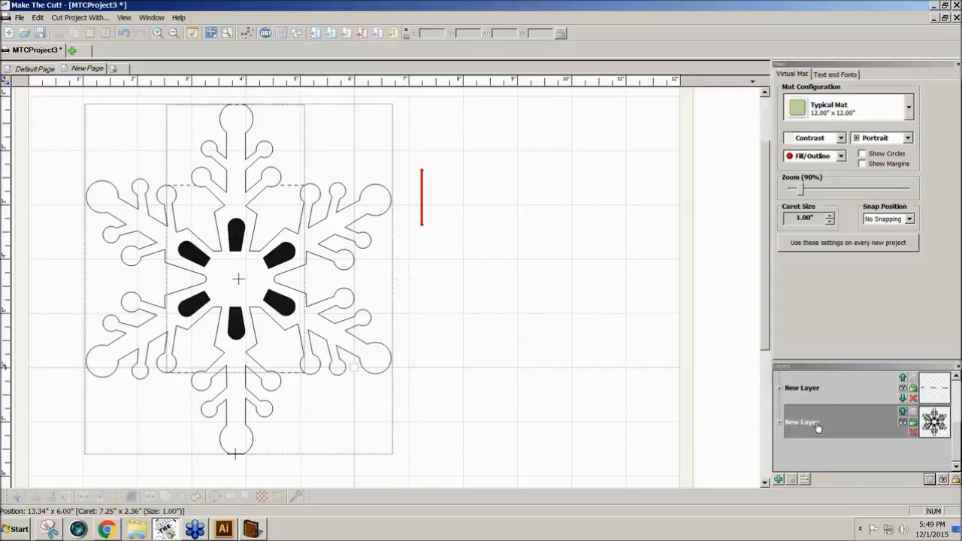
double_click(817, 426)
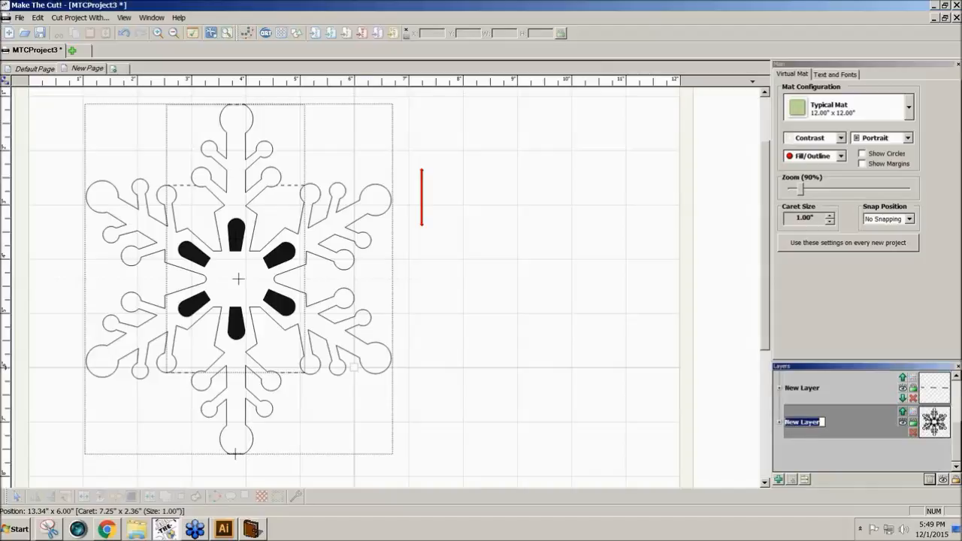
text(Cut)
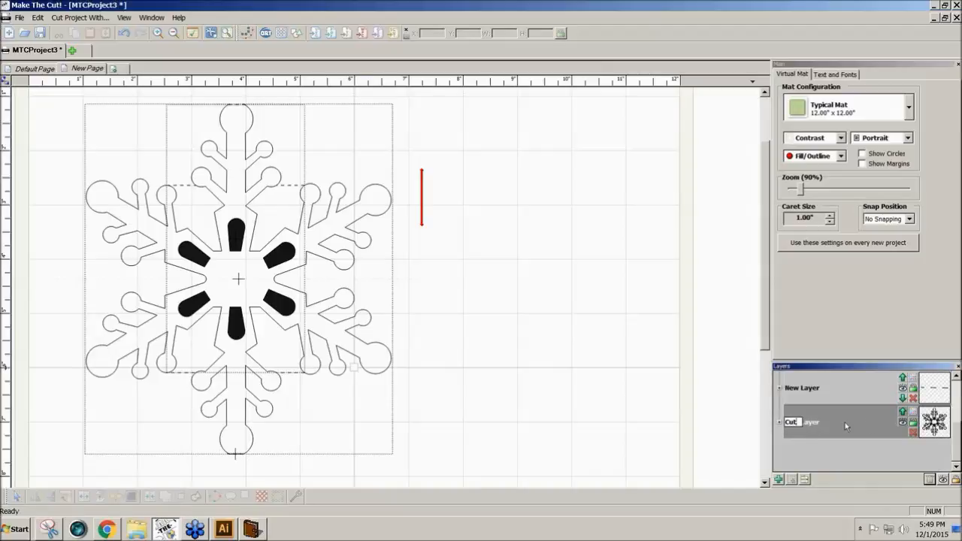
key(Return)
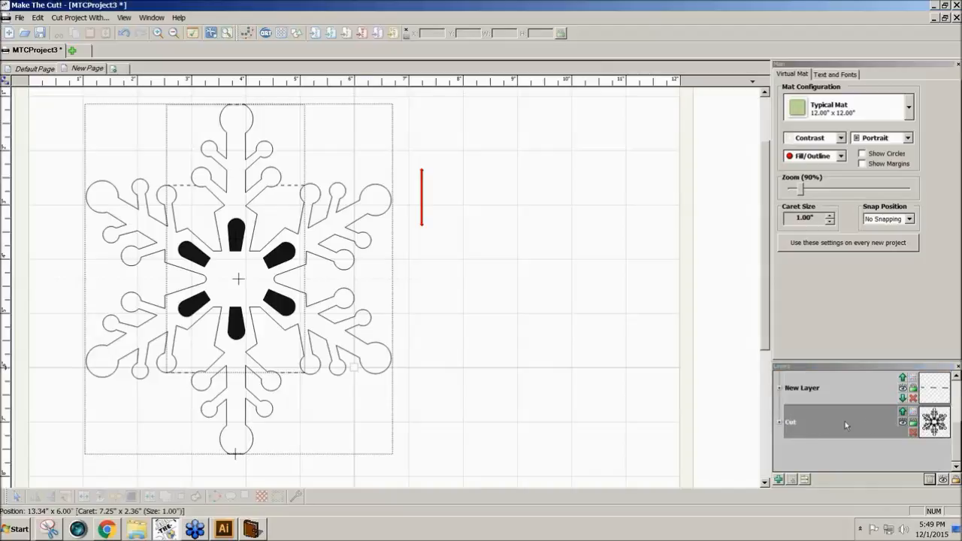
Step: Select the contents of each of the two layers above Cut in turn, showing the hidden centre-line layer again
drag(954, 425, 954, 404)
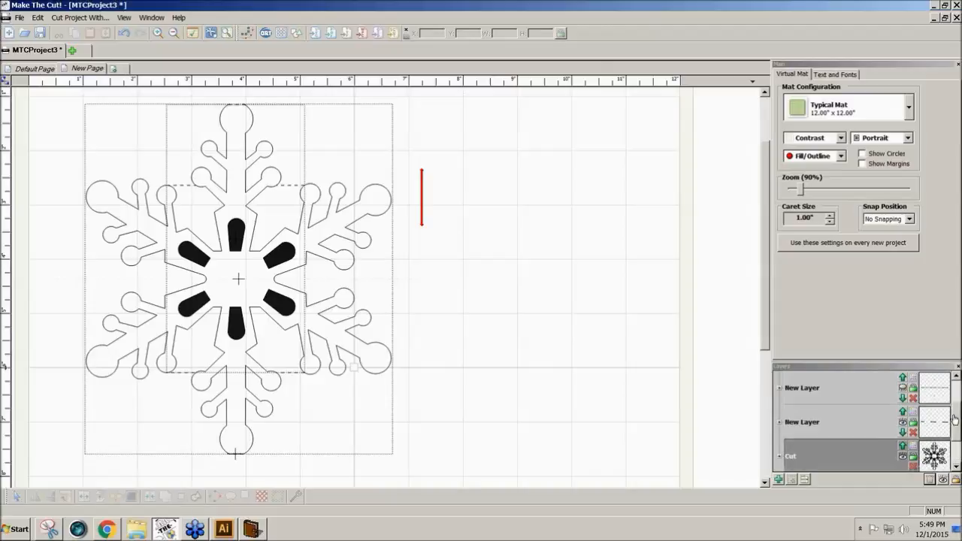
click(800, 424)
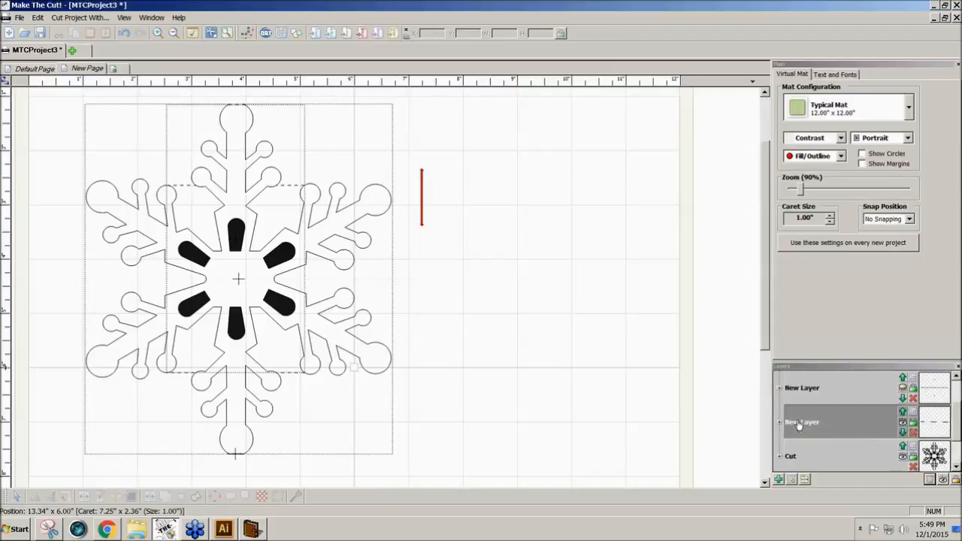
click(937, 425)
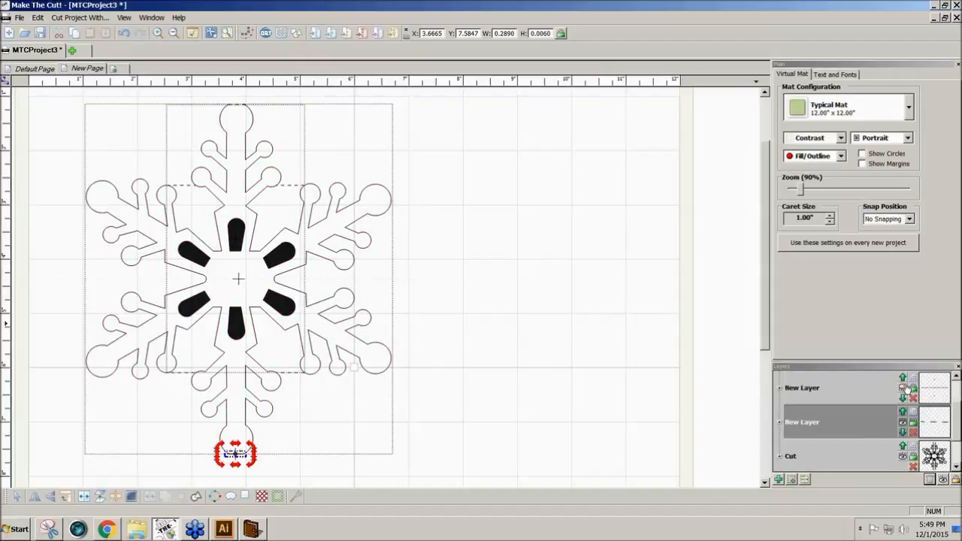
click(934, 392)
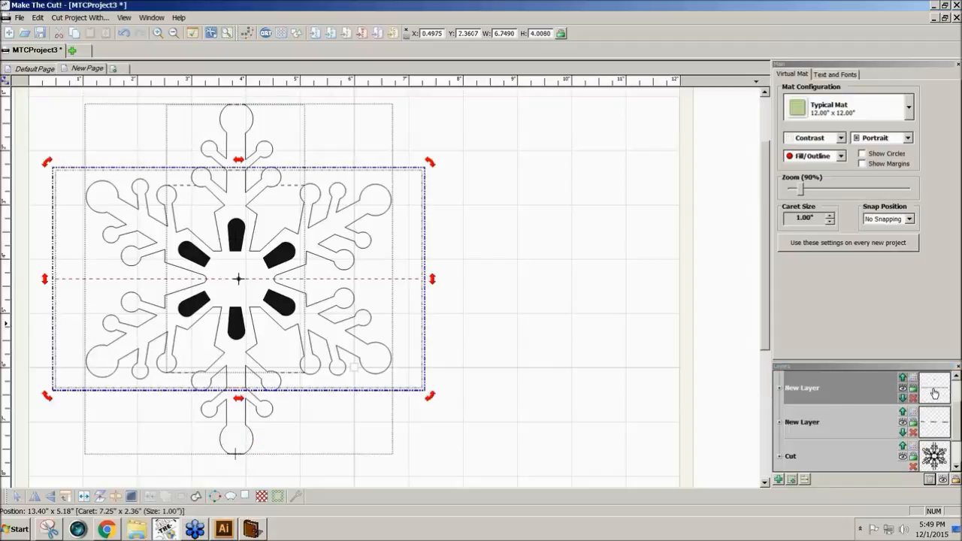
Step: Rename the layer holding the joined centre dashed lines as MountainScore
double_click(808, 388)
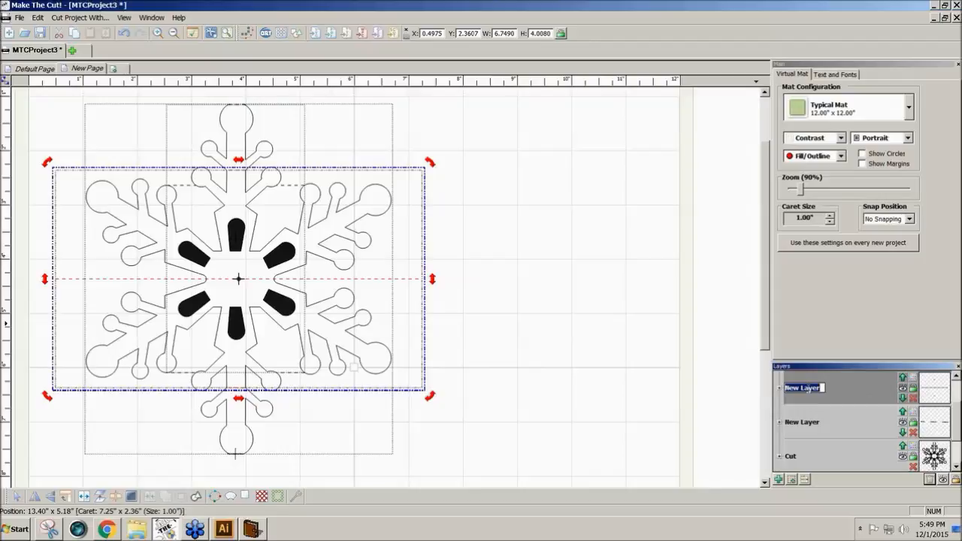
text(Mountain)
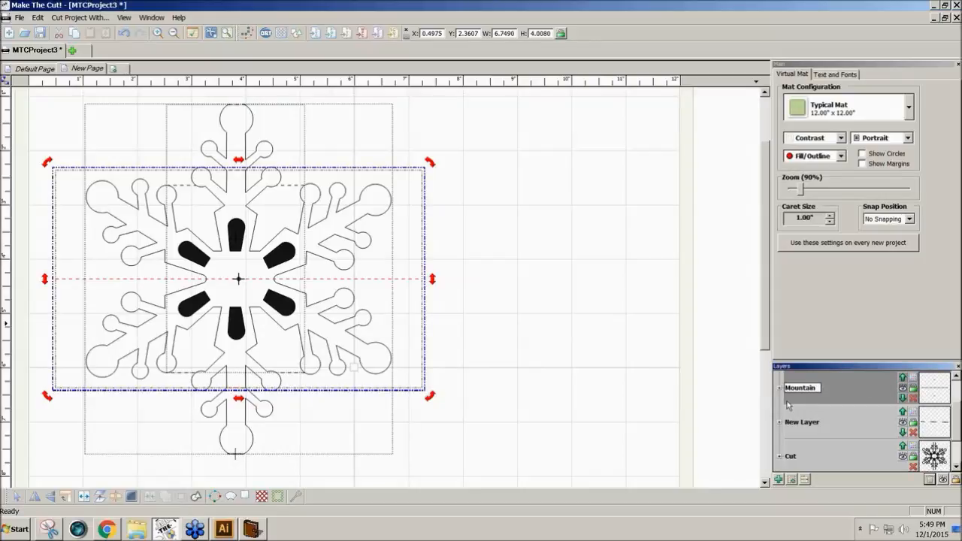
text(Score)
key(Return)
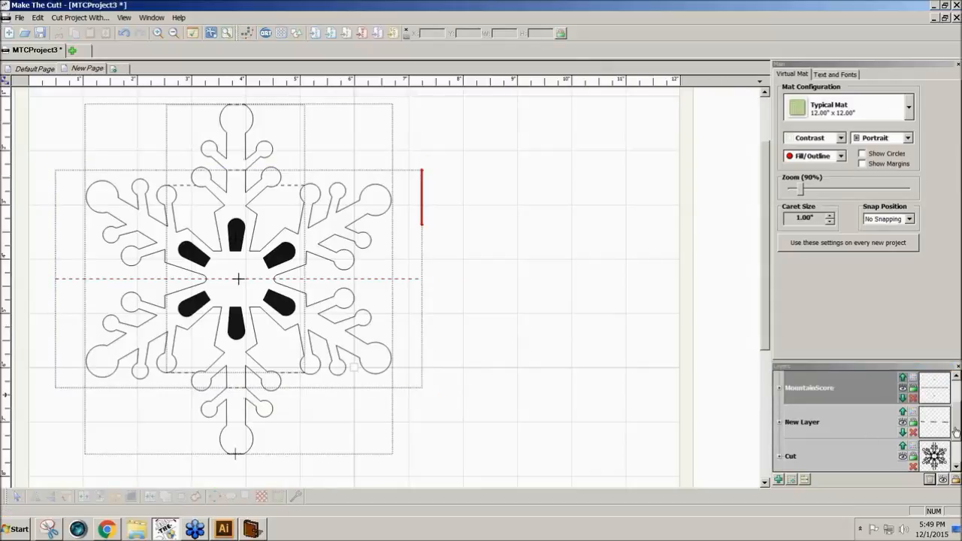
Step: Select the contents of the unnamed layer above Cut, then hide the MountainScore and Cut layers
click(803, 422)
click(931, 427)
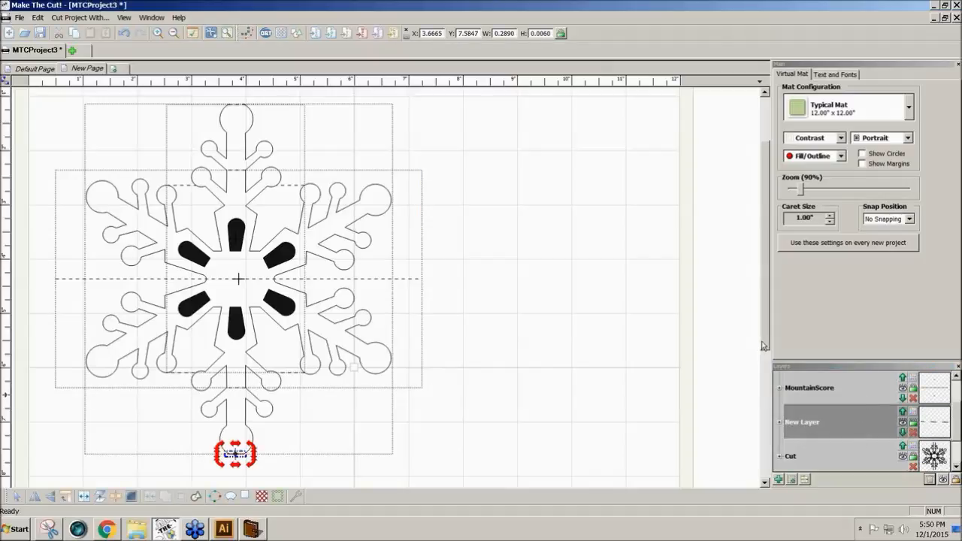
mouse_move(762, 346)
mouse_down()
mouse_move(762, 362)
mouse_move(762, 346)
mouse_up()
click(904, 388)
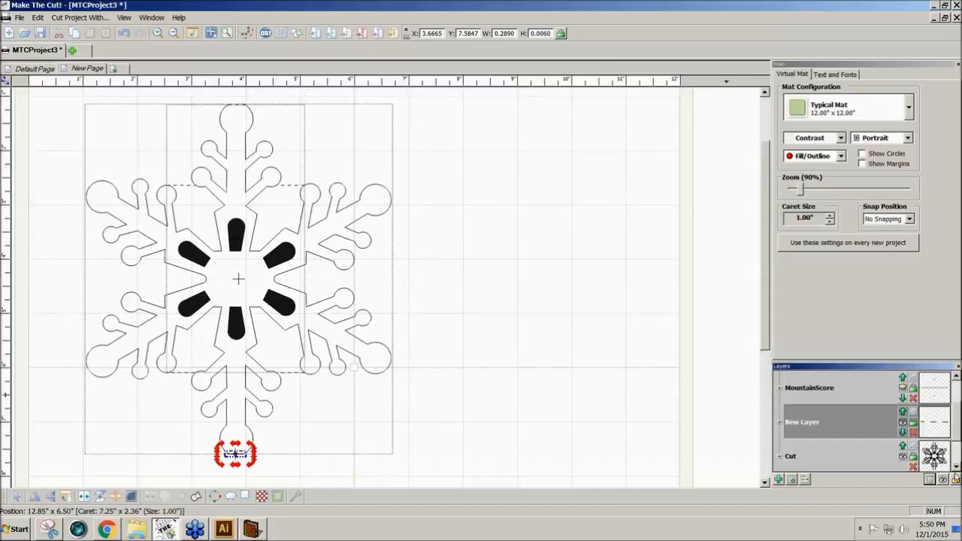
click(904, 457)
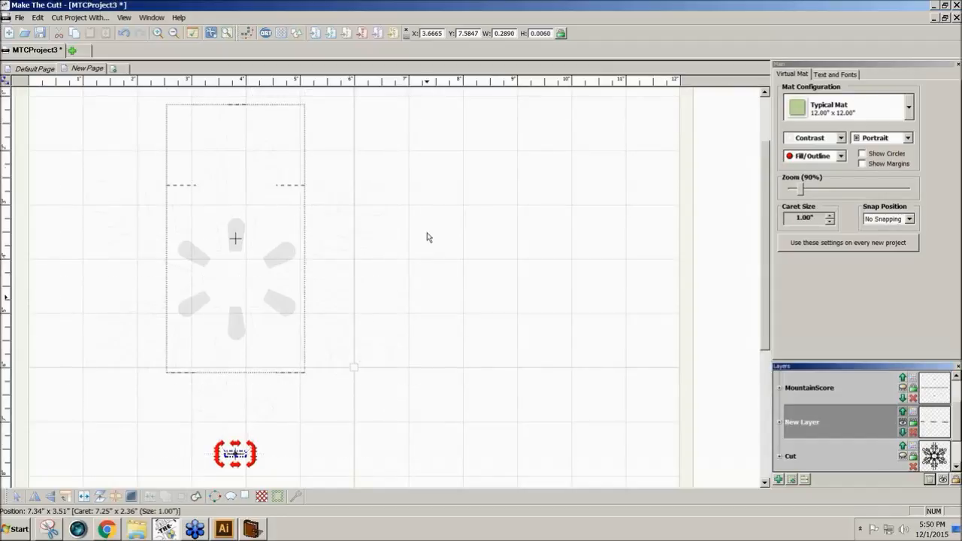
Step: Select all the dashed fold lines still visible on the mat and join them into one object
drag(117, 95, 381, 475)
click(409, 452)
drag(382, 402, 108, 123)
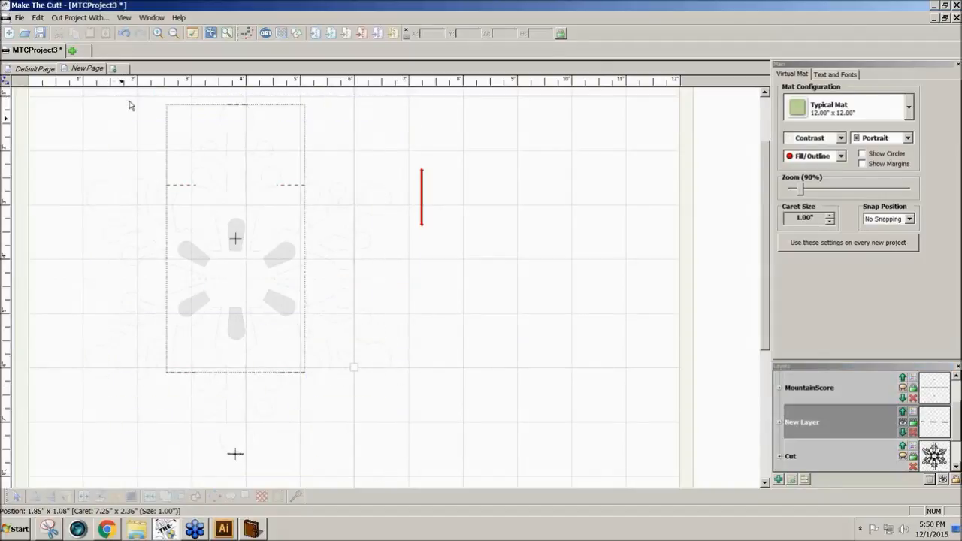
drag(120, 88, 352, 415)
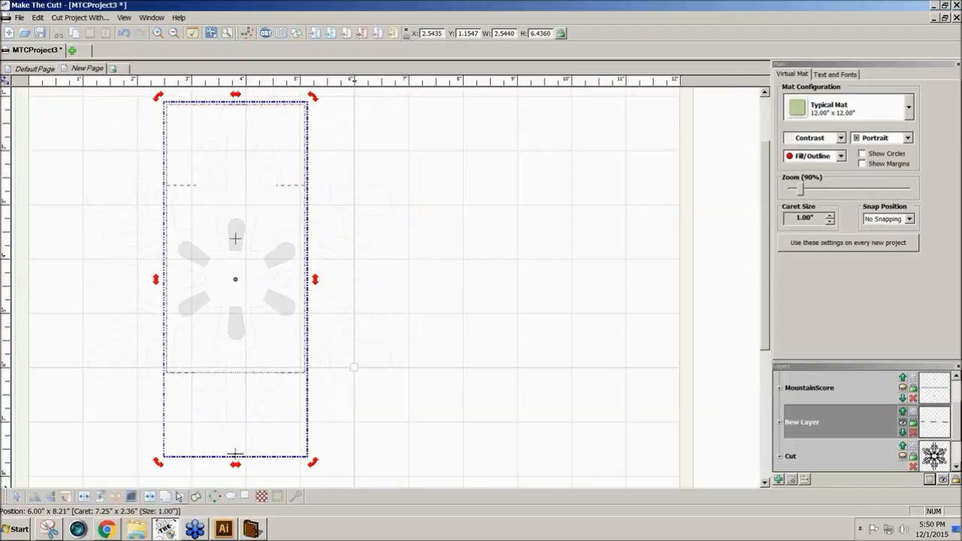
click(151, 502)
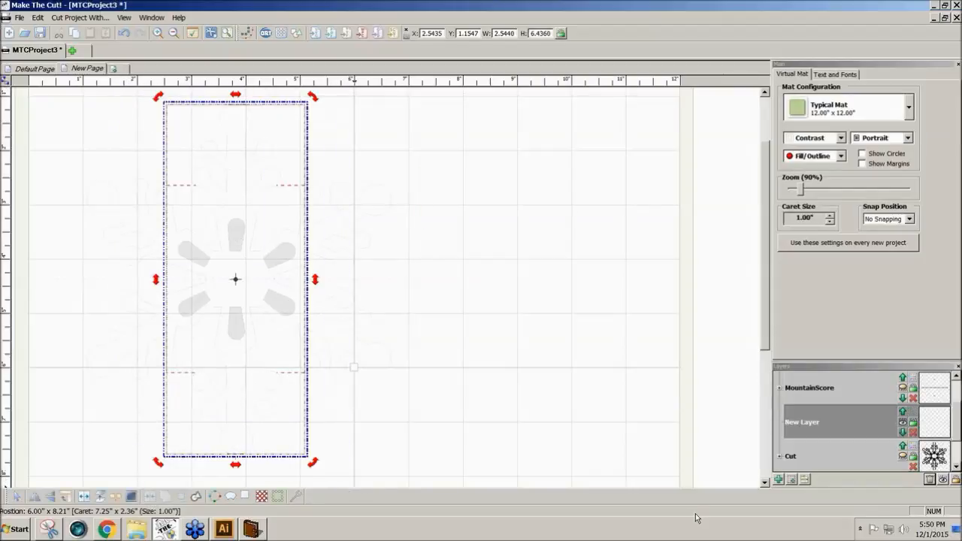
Step: Rename the empty layer directly above MountainScore as ValleyScore
click(793, 480)
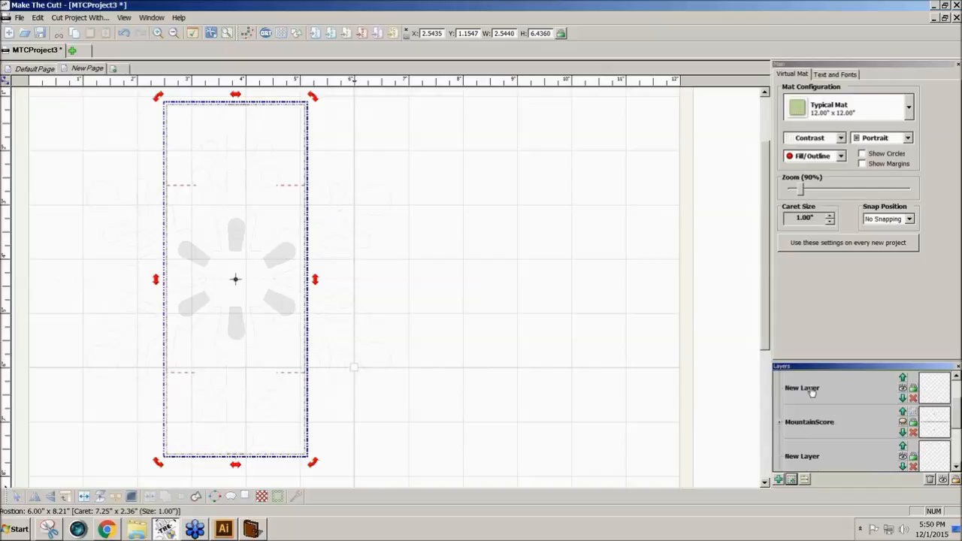
double_click(803, 388)
text(ValleyScore)
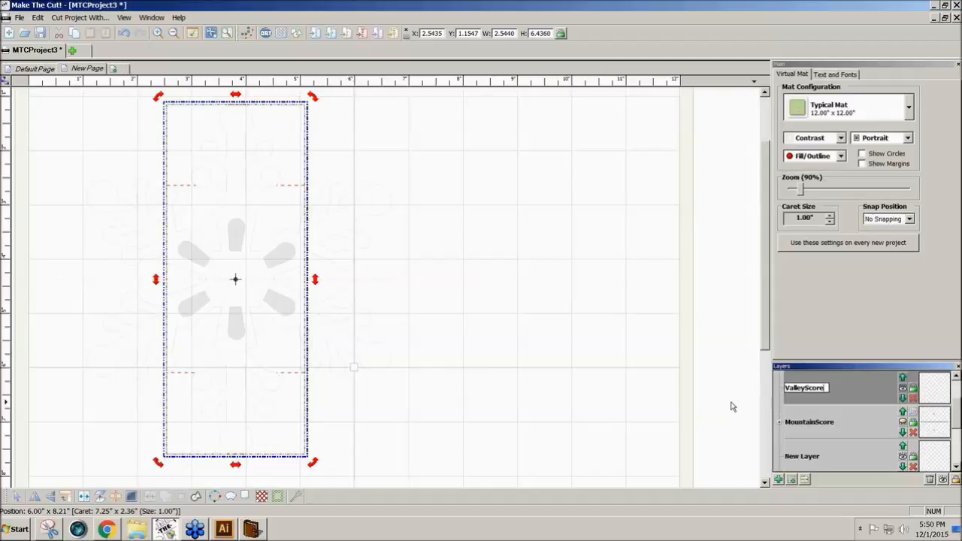
key(Return)
Step: Remove the empty layers from the page and show the Cut and MountainScore layers again
click(929, 481)
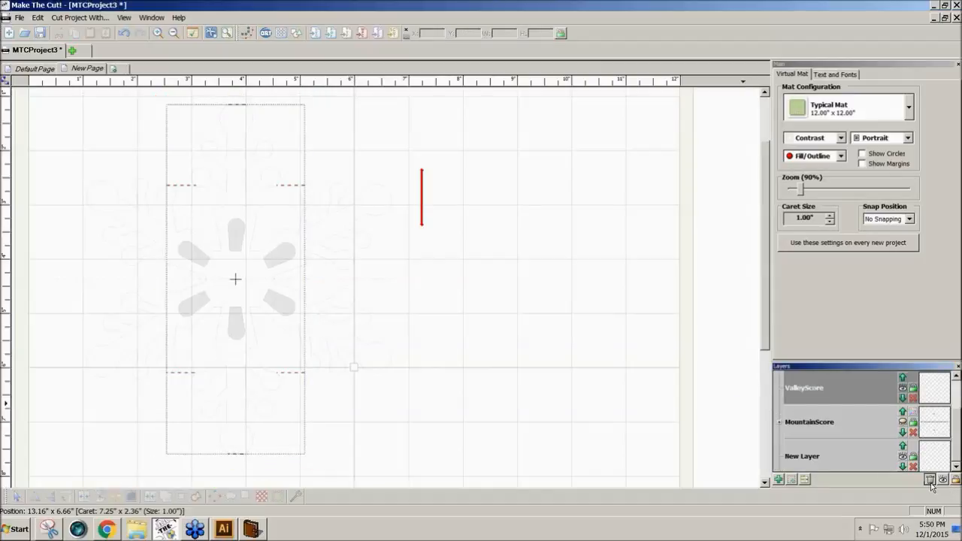
click(904, 423)
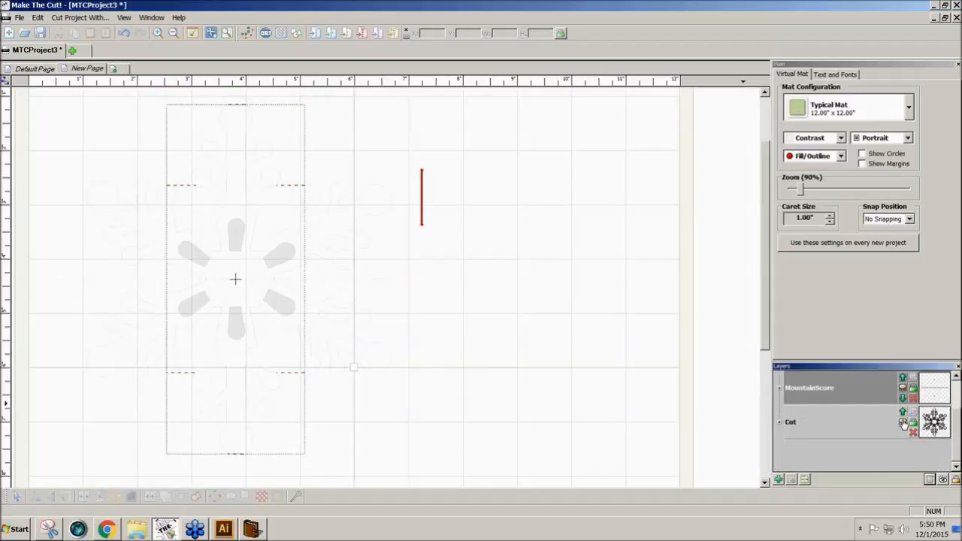
click(902, 388)
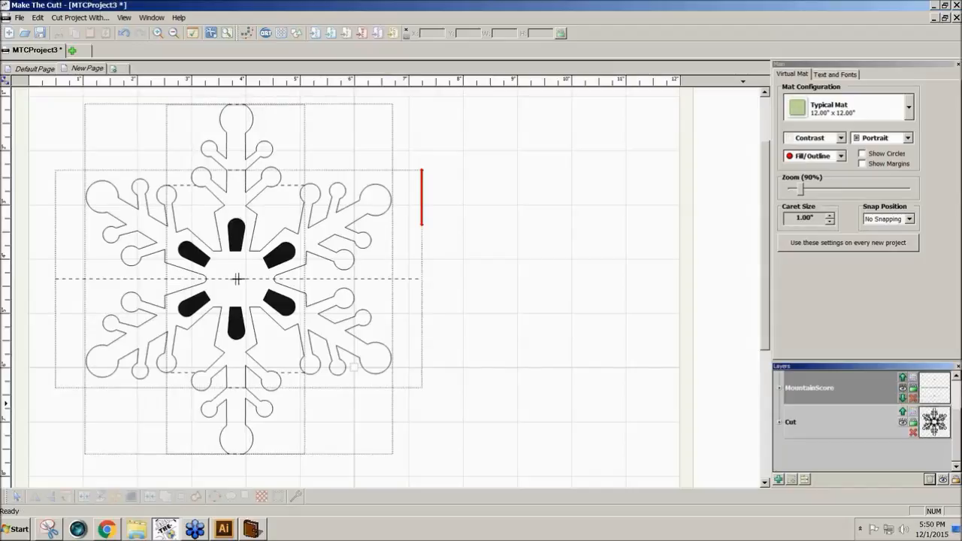
Step: Rename the unnamed layer holding the joined outer dashed lines as ValleyScore
drag(958, 419, 957, 376)
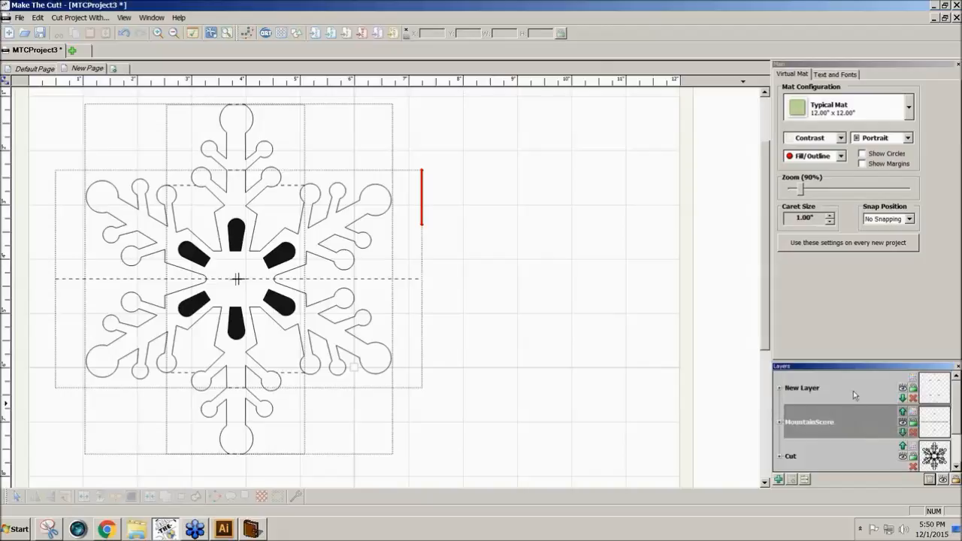
double_click(810, 389)
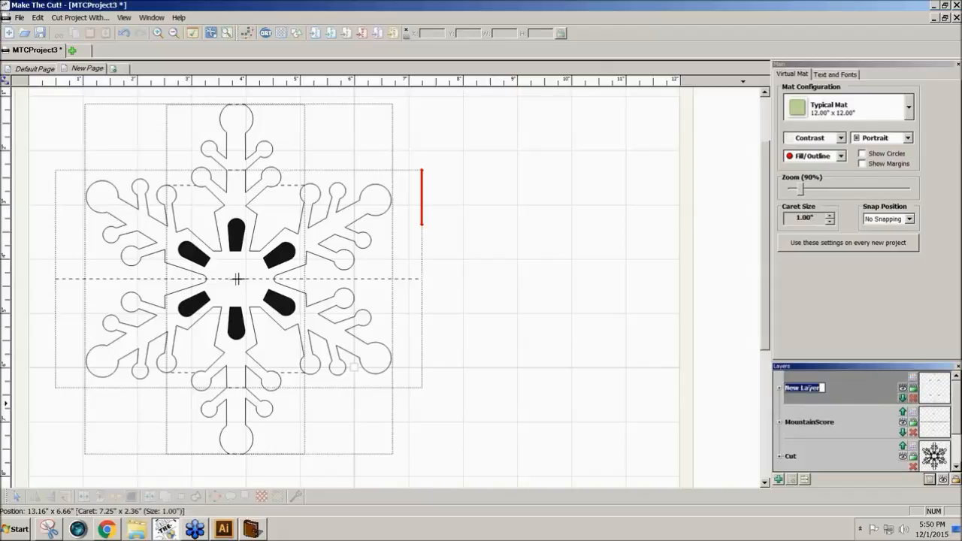
text(Va)
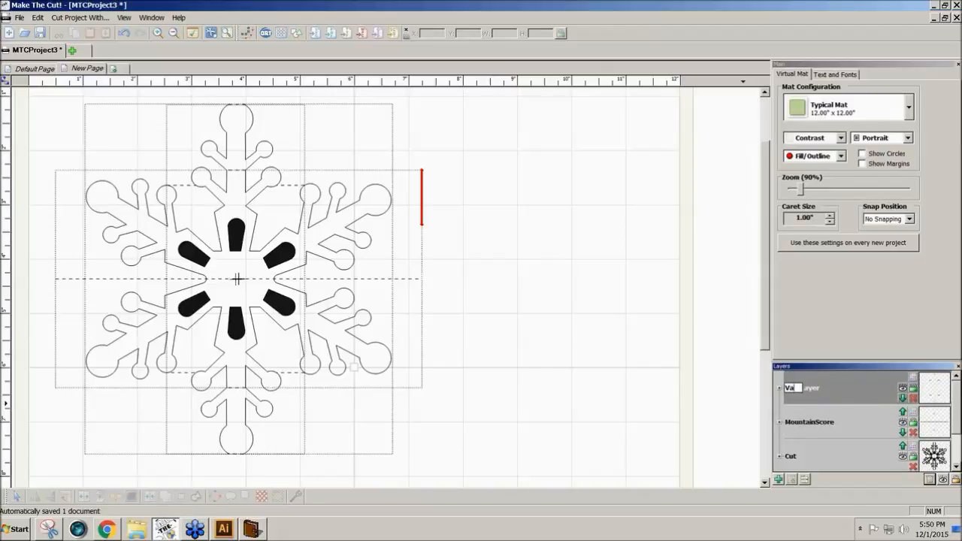
text(lleyScore)
key(Return)
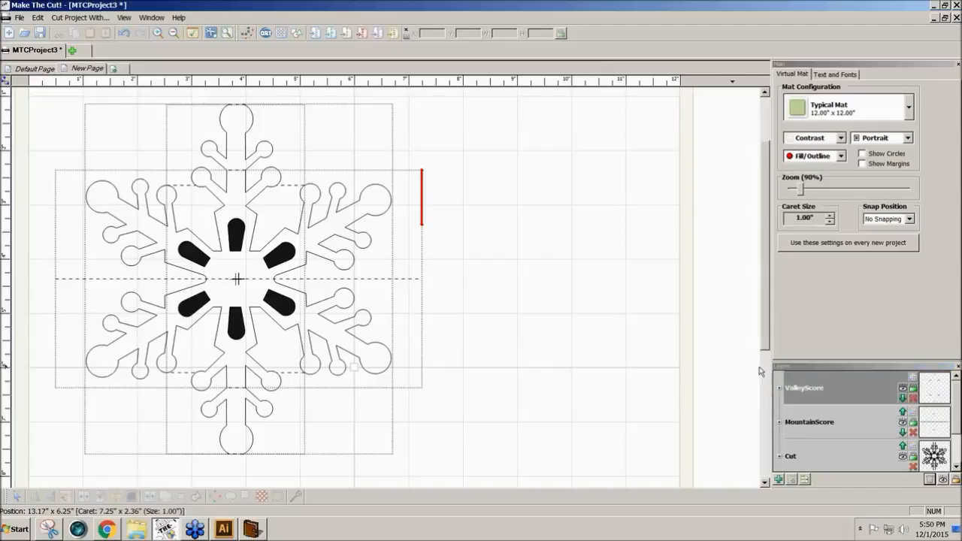
mouse_move(766, 344)
mouse_down()
mouse_move(763, 392)
mouse_move(771, 327)
mouse_move(766, 353)
mouse_up()
click(562, 332)
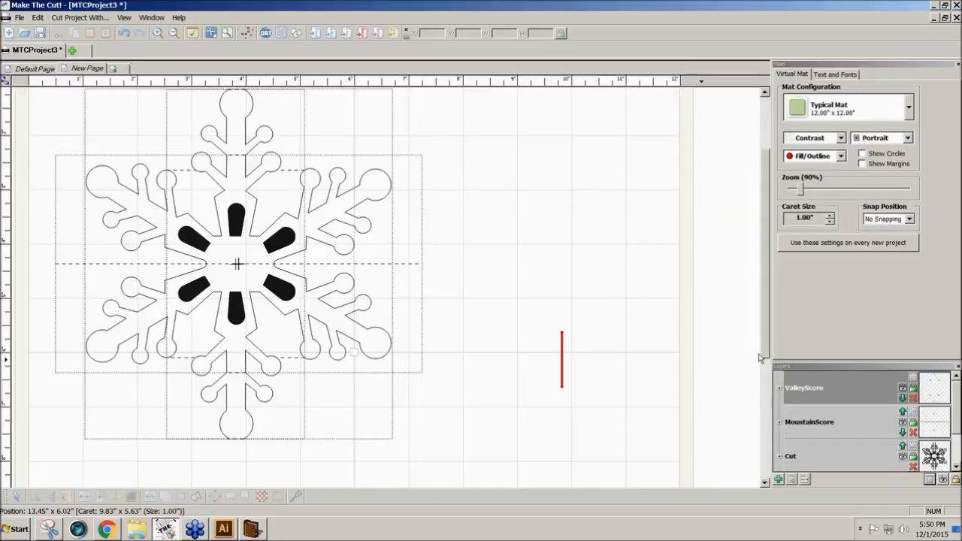
mouse_move(766, 348)
mouse_down()
mouse_move(768, 366)
mouse_move(768, 342)
mouse_up()
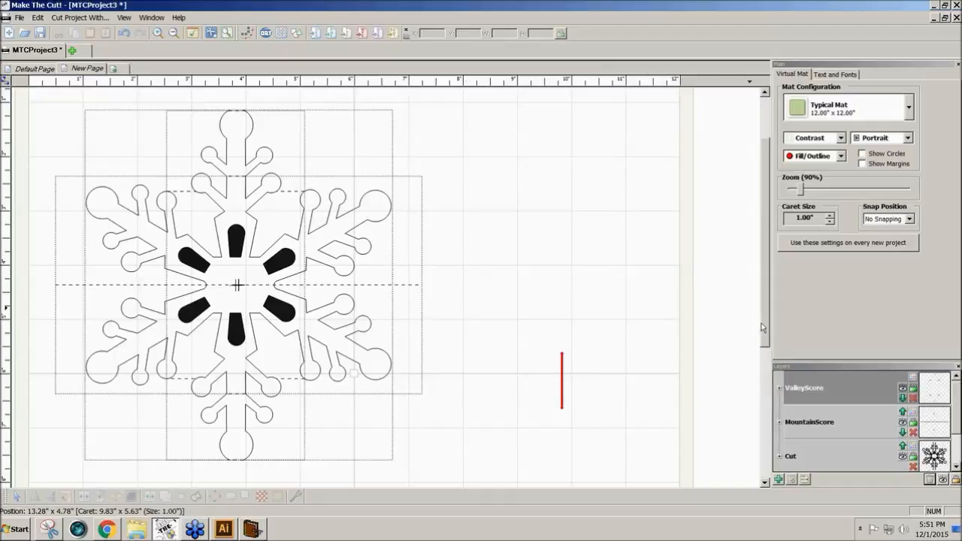
drag(762, 325, 762, 339)
drag(764, 344, 772, 305)
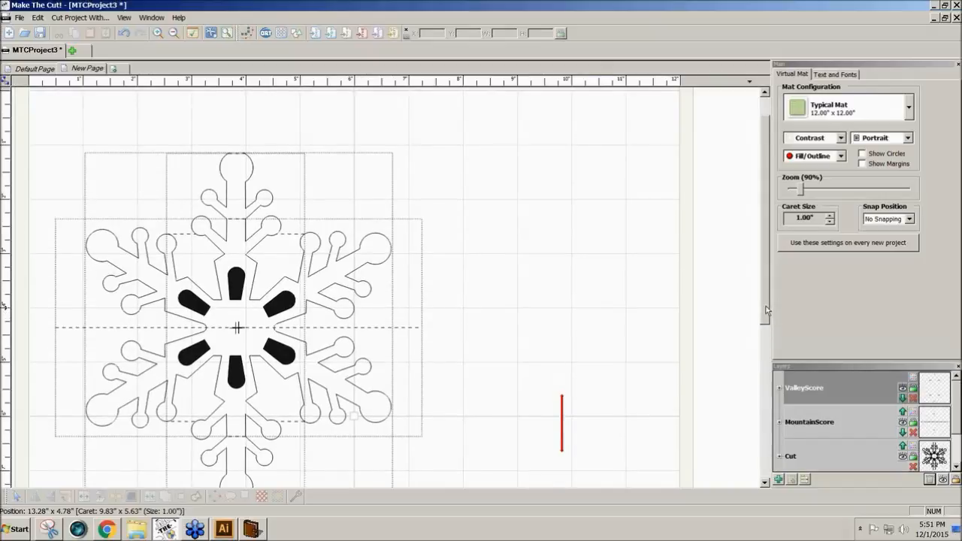
drag(766, 310, 761, 335)
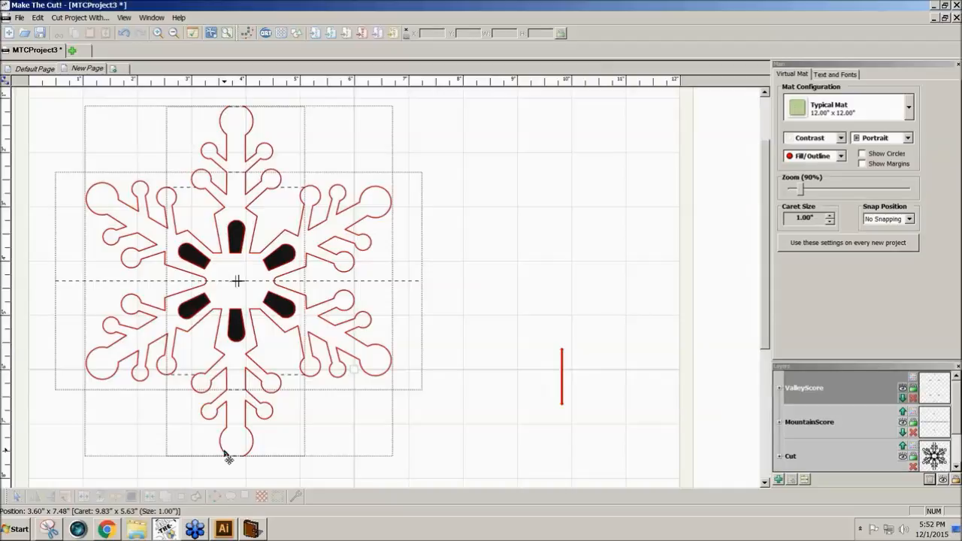
click(227, 458)
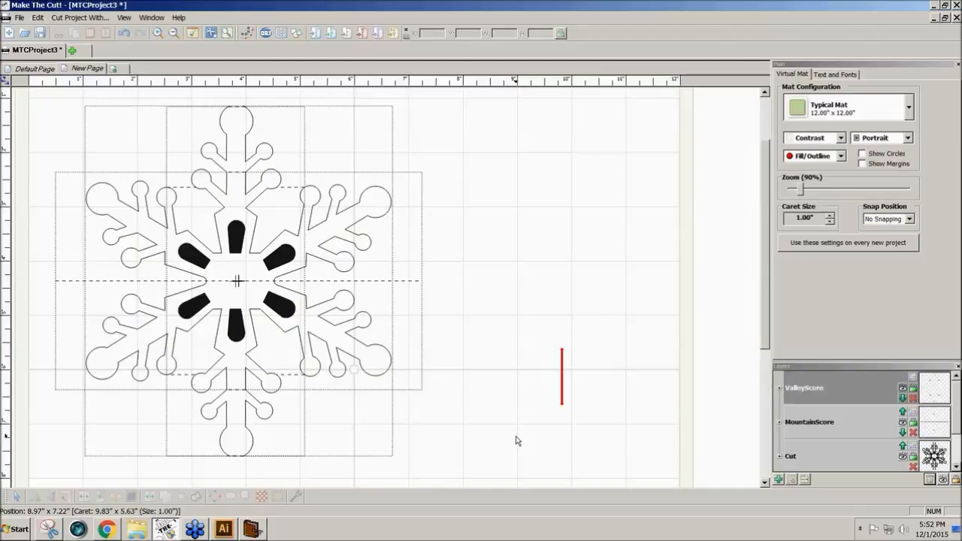
click(317, 373)
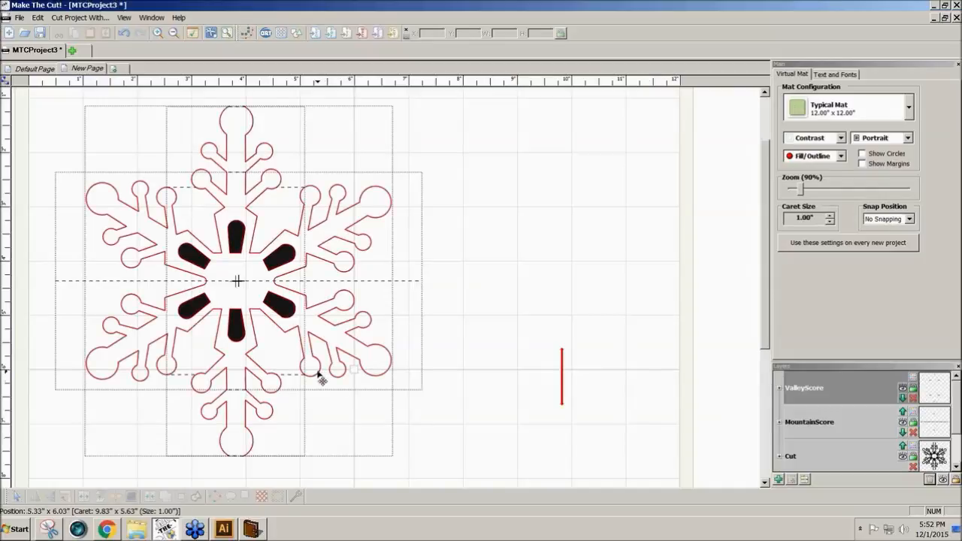
click(322, 379)
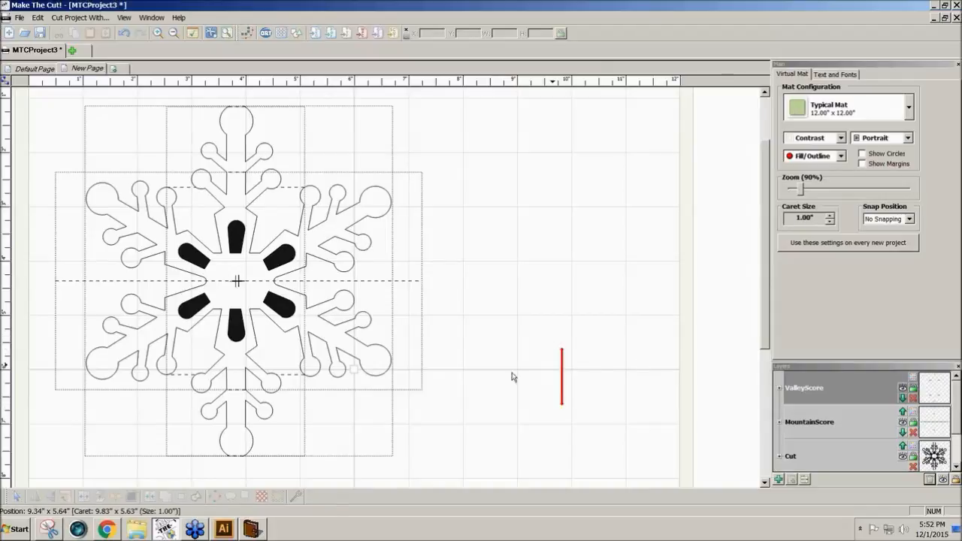
Step: Switch to Illustrator and copy the group of red half-cut dashed lines around the snowflake's centre
click(224, 529)
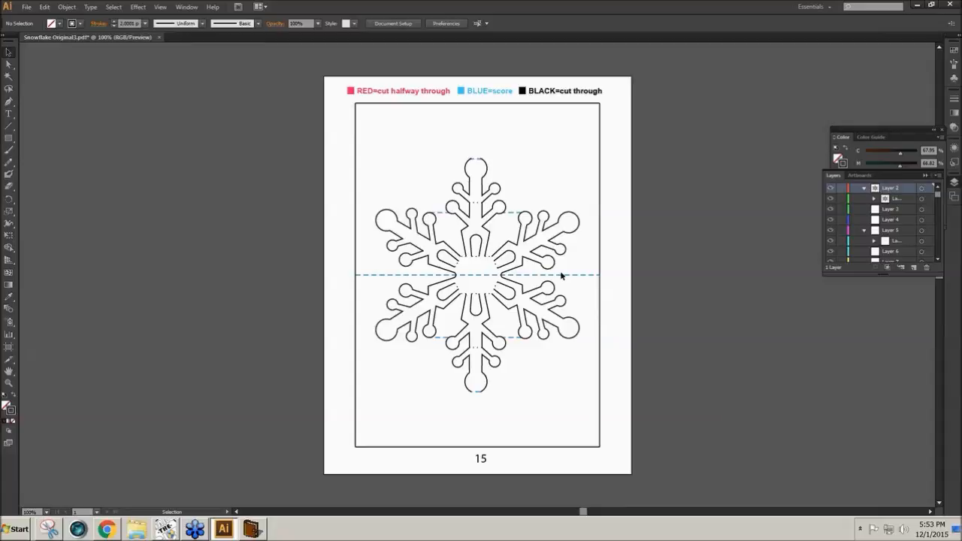
click(478, 206)
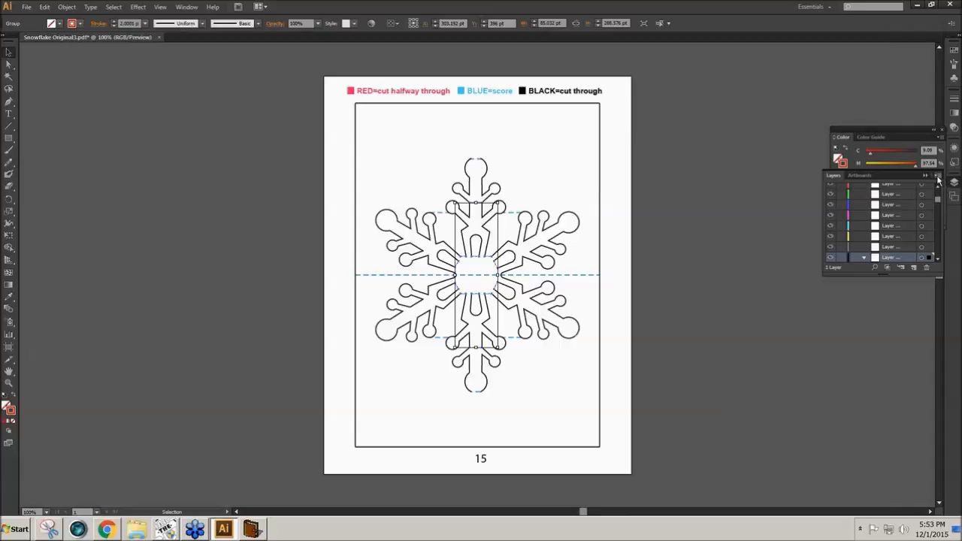
click(939, 177)
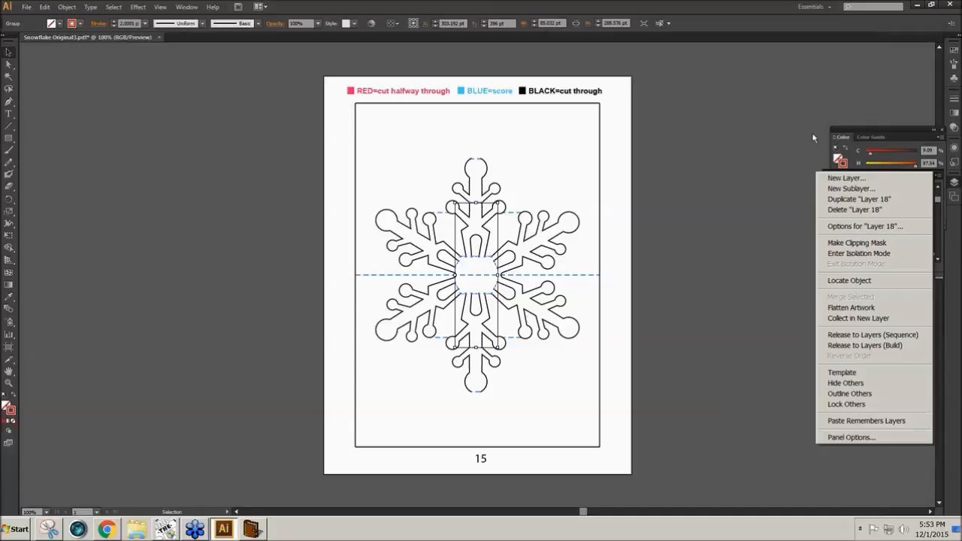
click(620, 208)
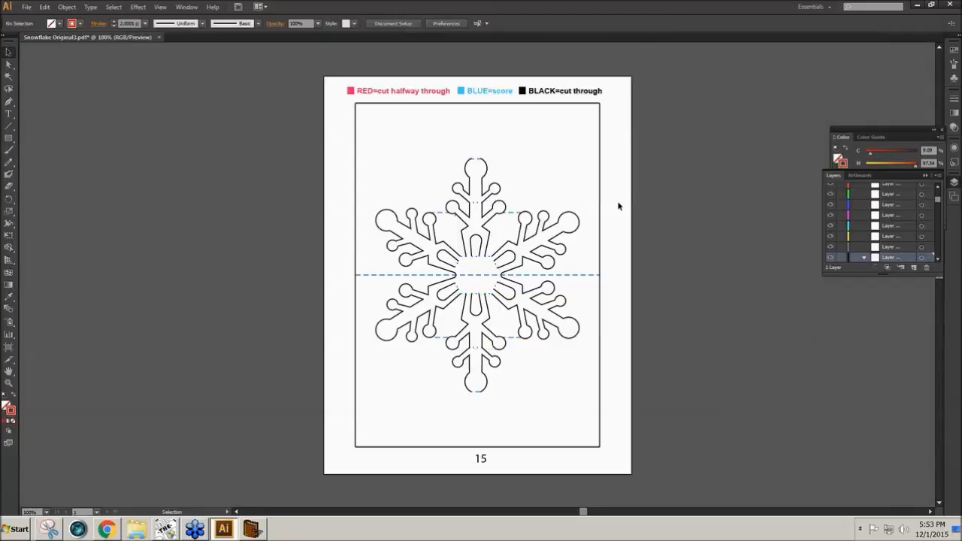
click(473, 203)
key(v)
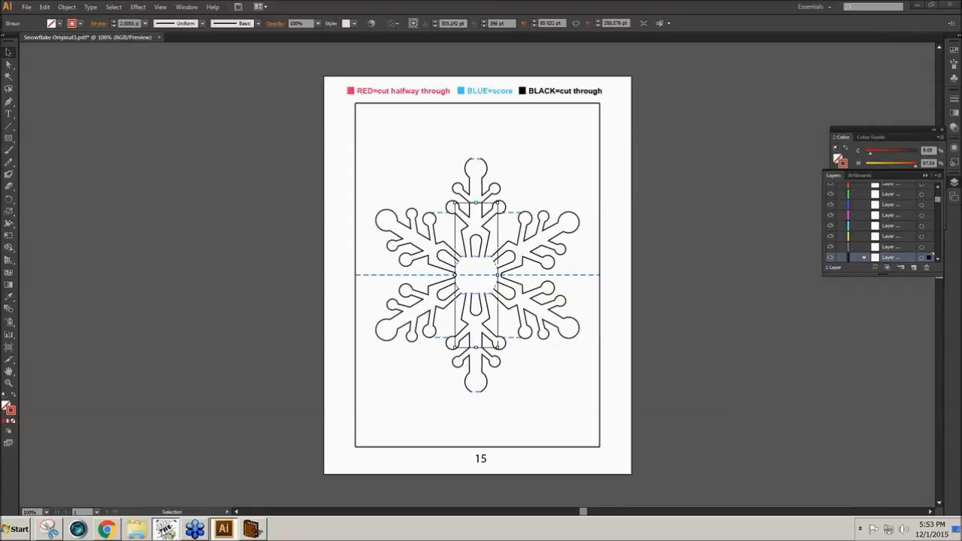
Step: Switch back to Make The Cut and add another page named New Page
key(alt+Tab)
click(115, 69)
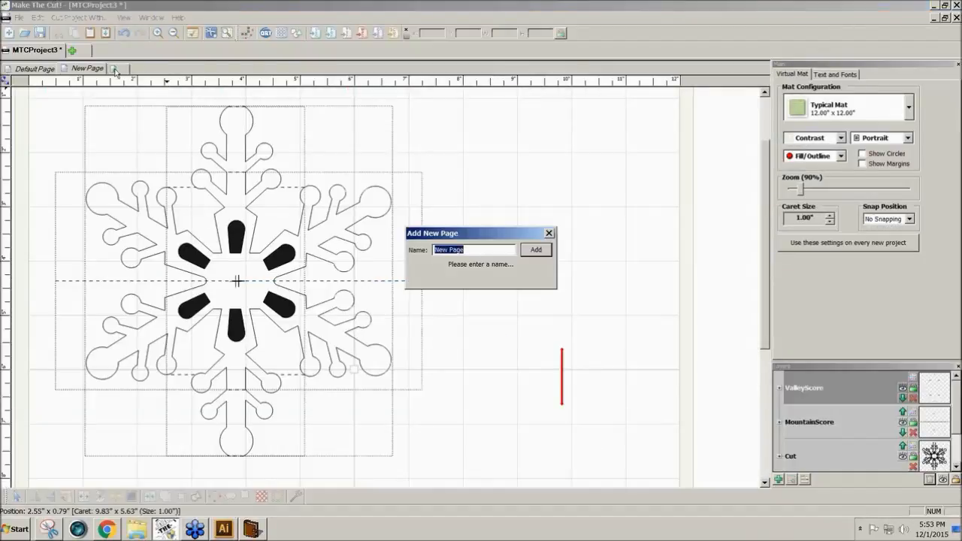
click(538, 251)
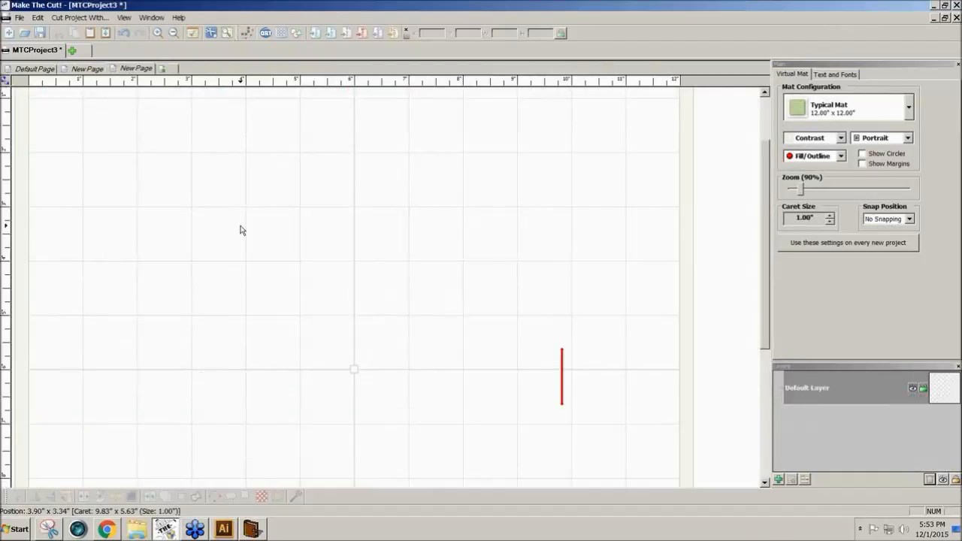
Step: Paste the copied centre dashed lines on the empty page, move them to the mat's upper area right of centre, and deselect them
key(ctrl+v)
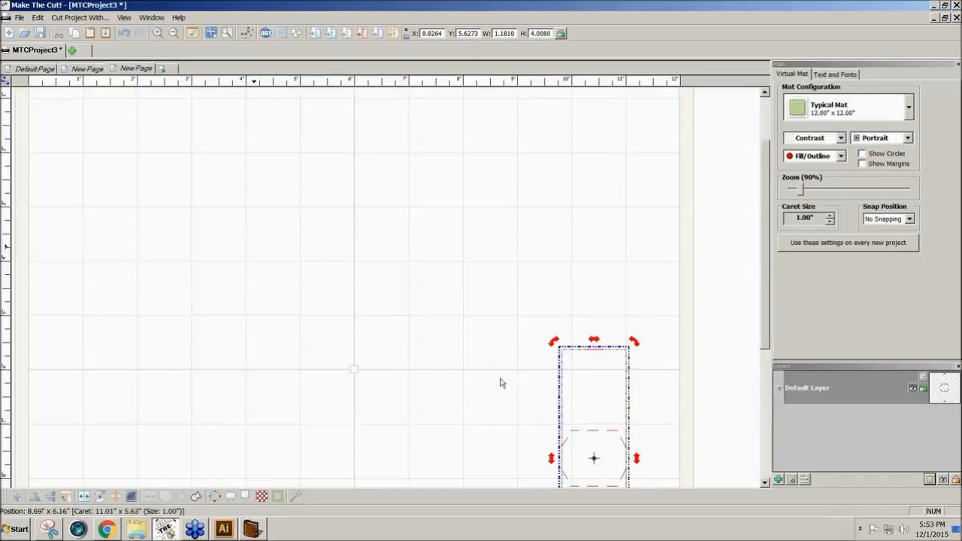
drag(623, 435, 486, 216)
click(577, 231)
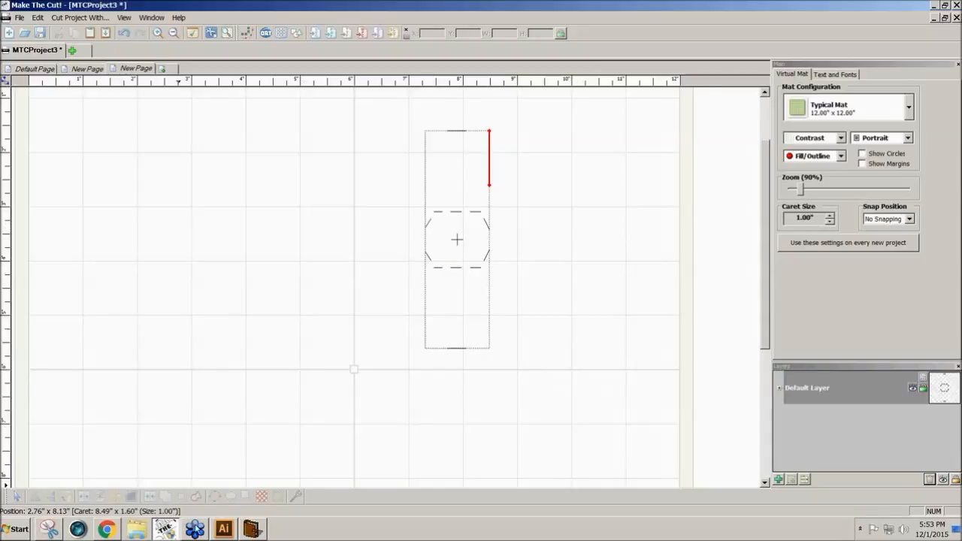
Step: Switch to Illustrator, clear the current selection, and copy the group of blue dashed score lines
click(223, 529)
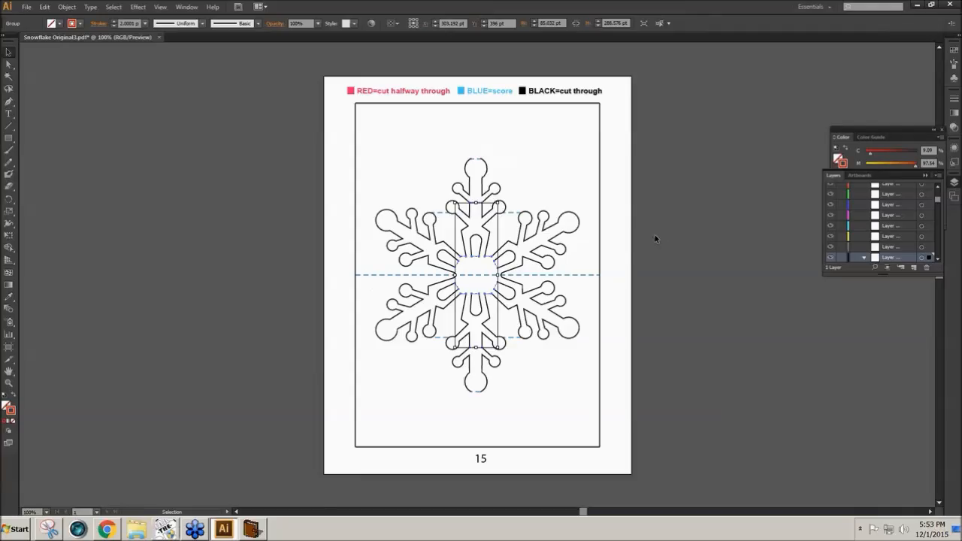
click(610, 250)
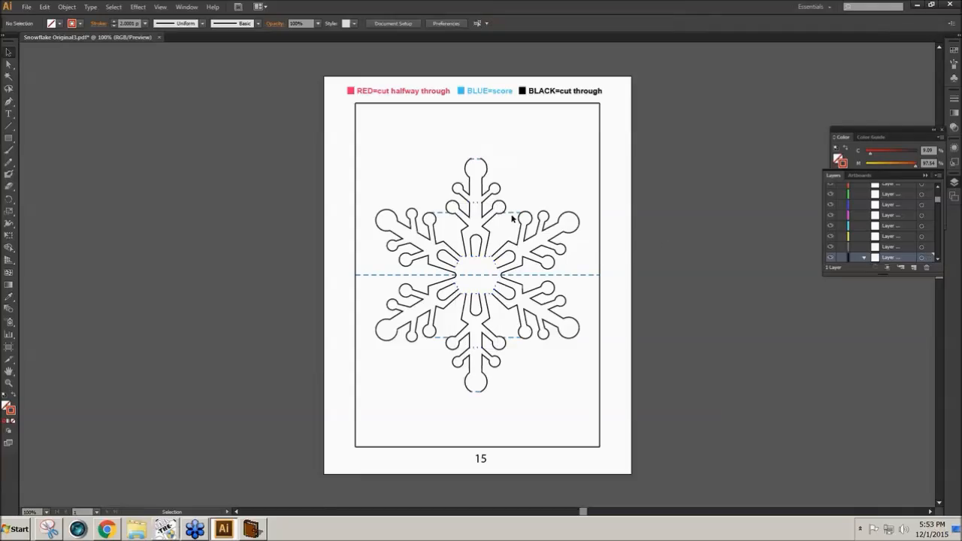
click(512, 216)
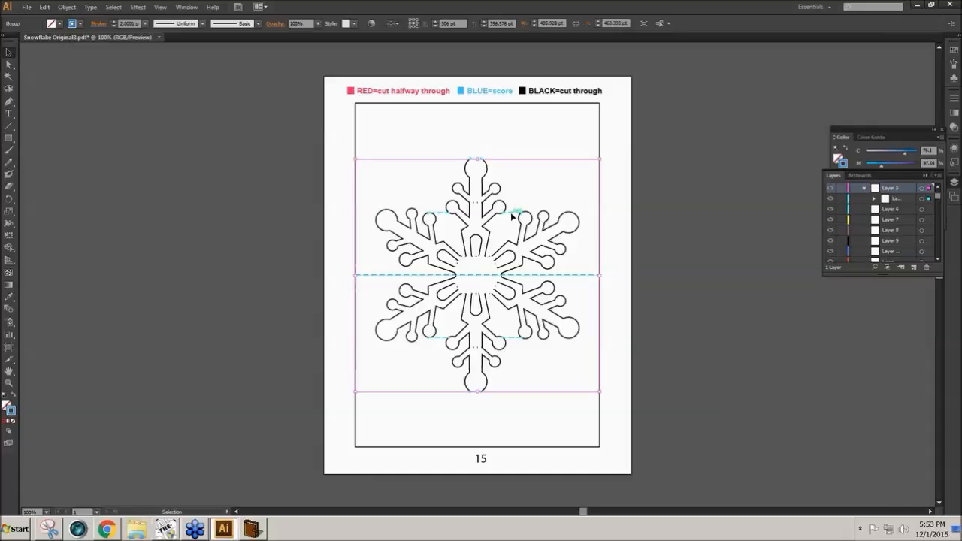
key(ctrl)
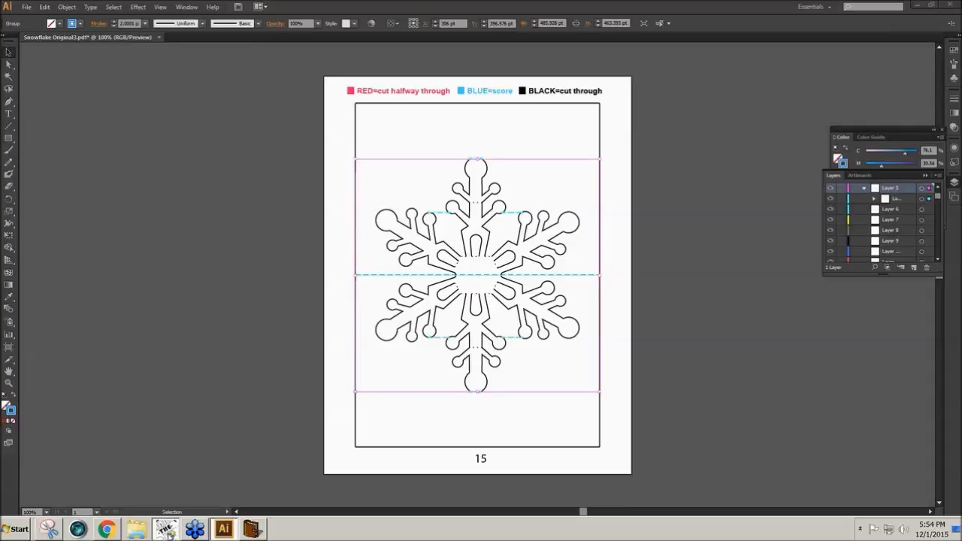
Step: Switch to Make The Cut and paste the copied score lines on the page with the centre dashed lines
click(168, 530)
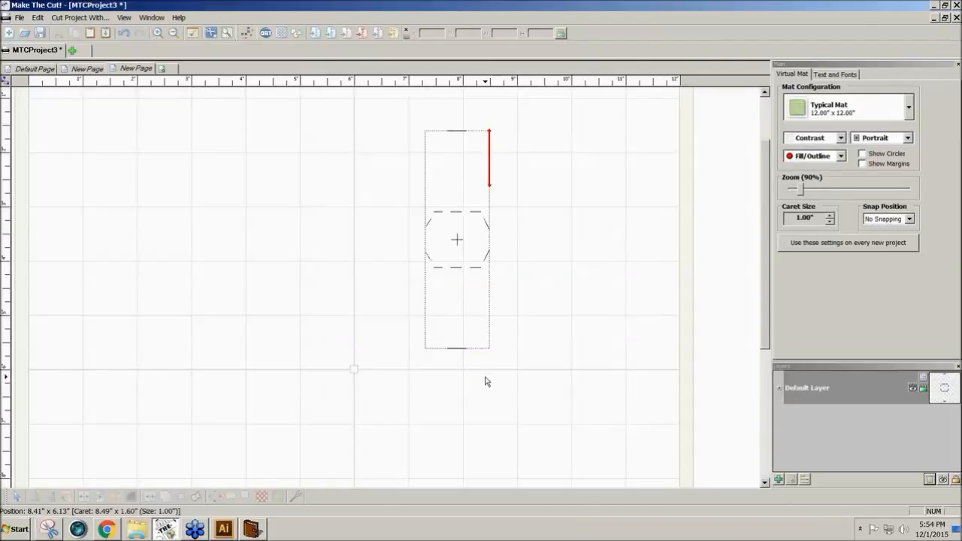
key(ctrl+v)
Step: Try to line up the pasted score lines with the centre dashed lines on the same layer, and undo the moves
drag(605, 308, 388, 238)
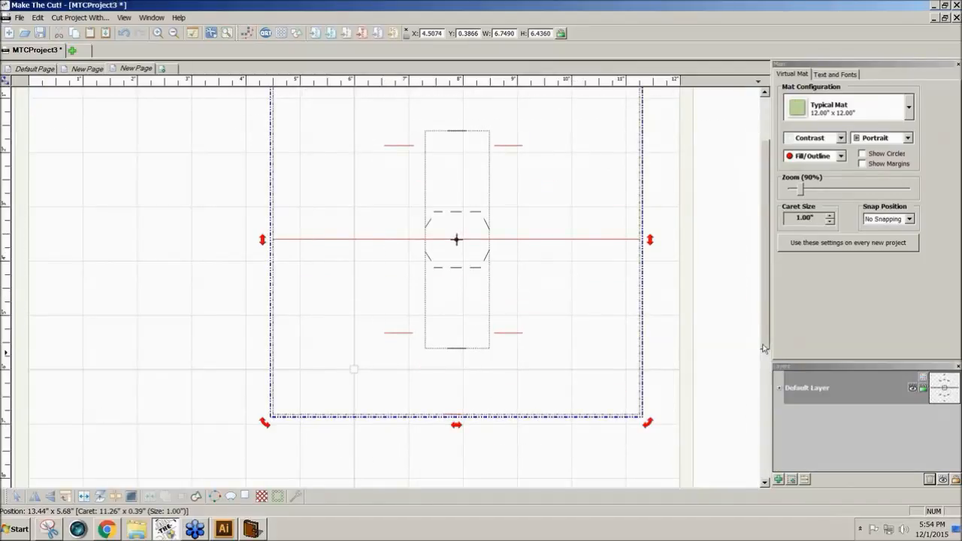
drag(762, 342, 765, 322)
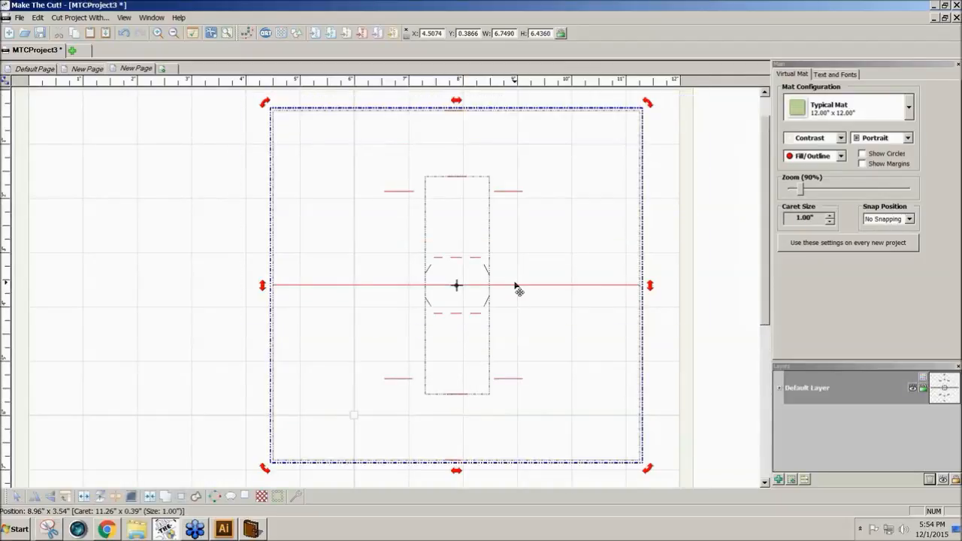
drag(518, 287, 307, 308)
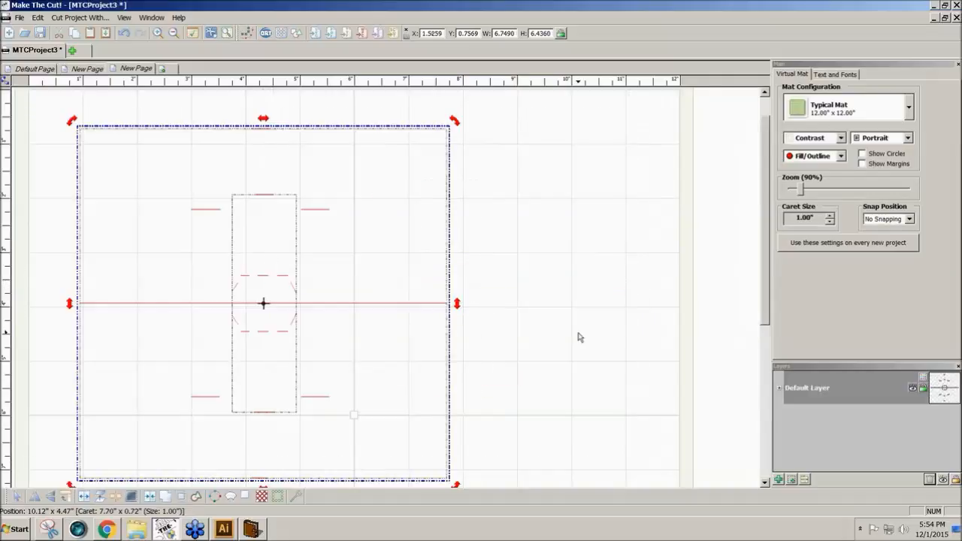
click(578, 338)
key(ctrl+z)
key(ctrl+z)
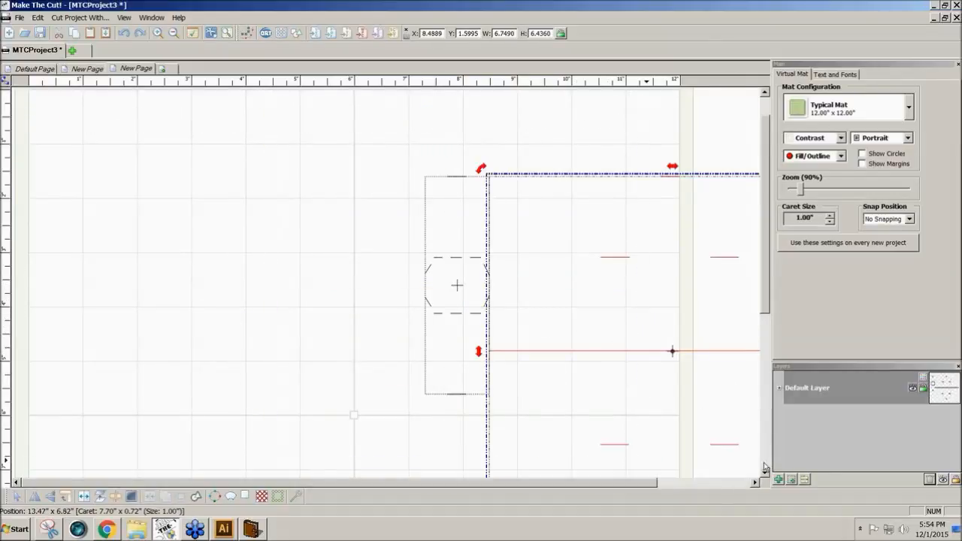
Step: Put the pasted score lines on a new layer and centre them over the centre dashed lines
click(794, 481)
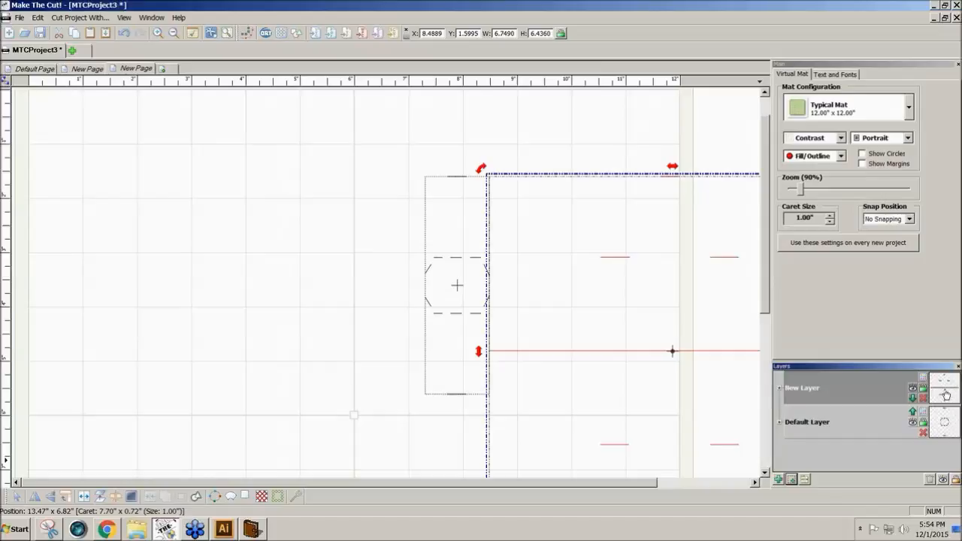
drag(674, 366, 457, 287)
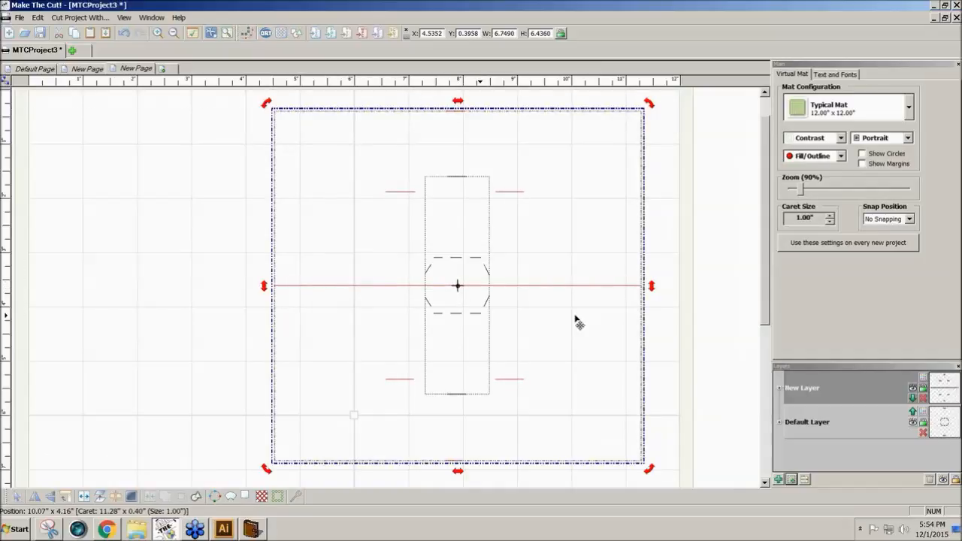
click(717, 369)
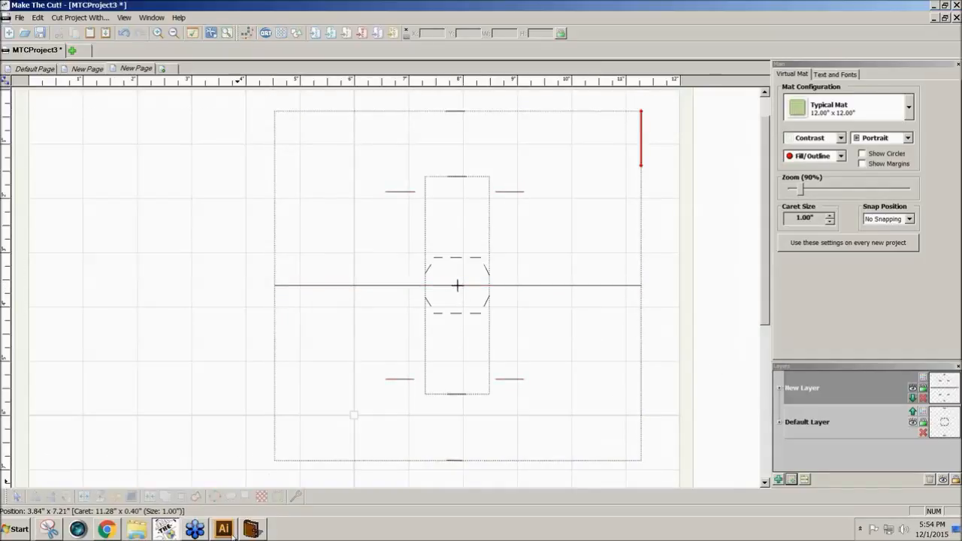
Step: Switch to Illustrator and select the group of black cut-through lines
mouse_move(231, 535)
click(220, 532)
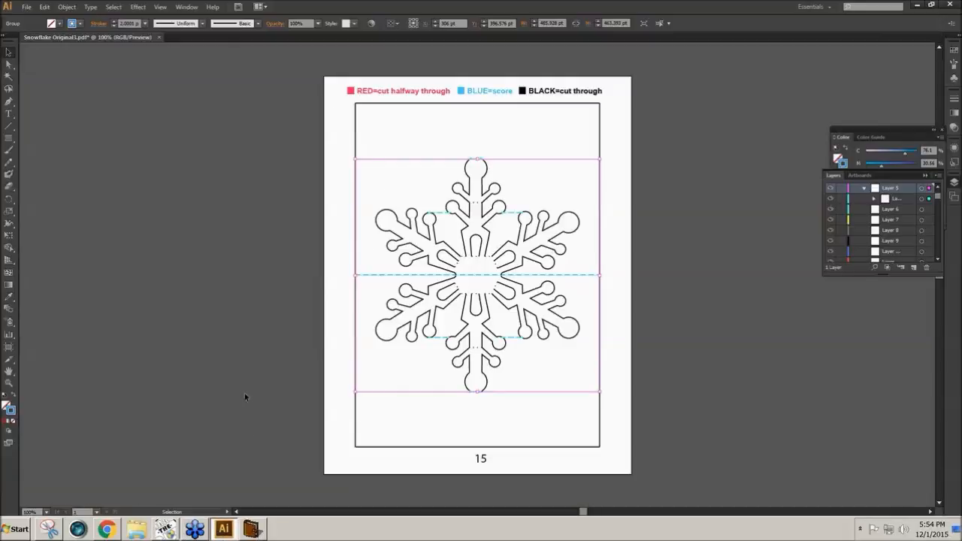
click(411, 336)
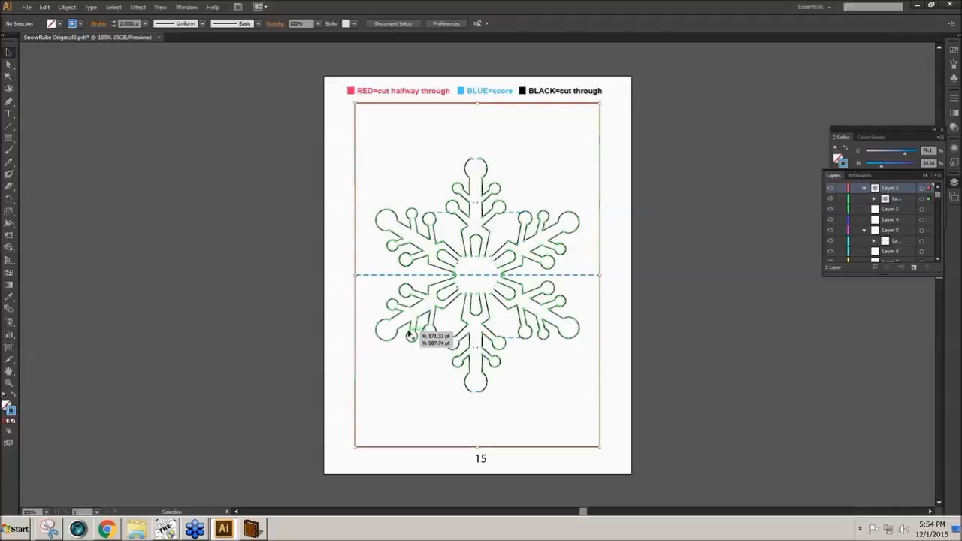
right_click(569, 233)
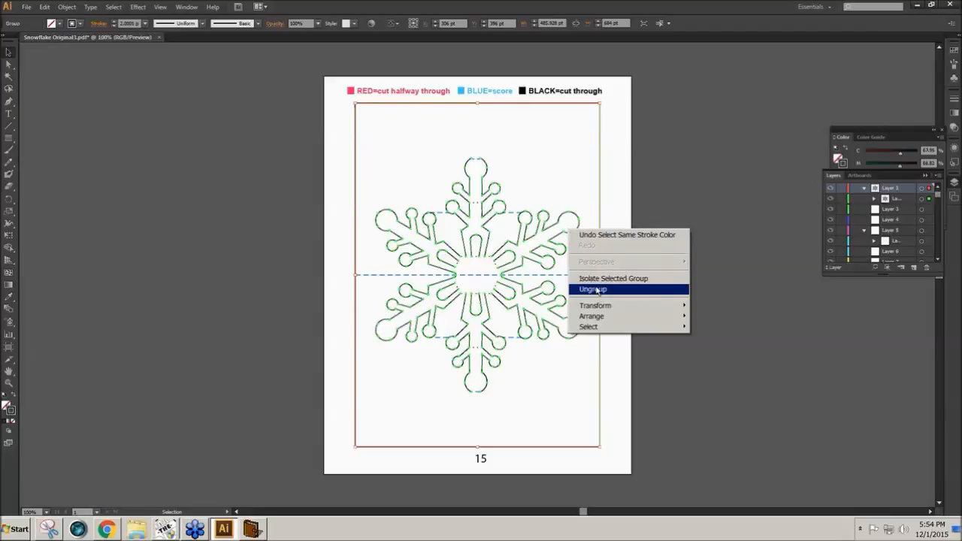
click(712, 191)
click(580, 227)
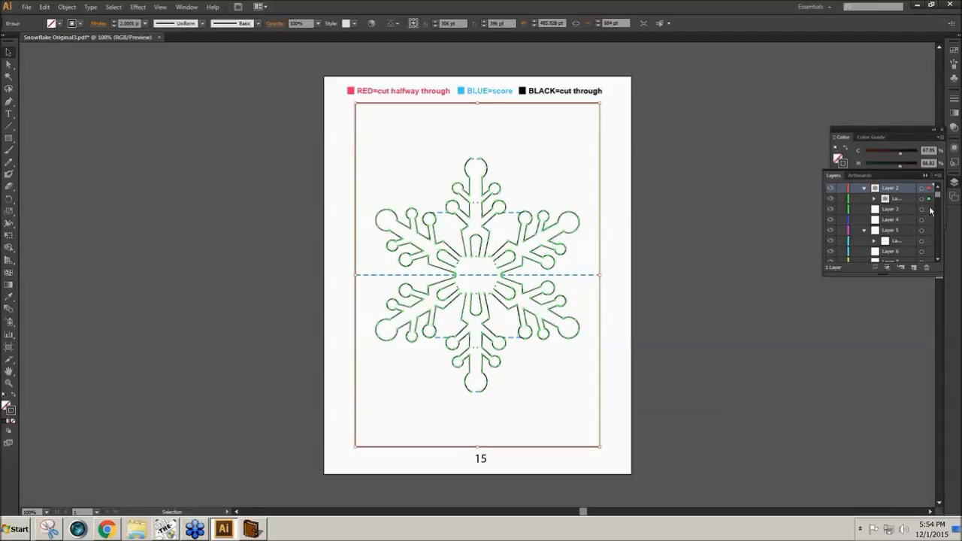
click(938, 177)
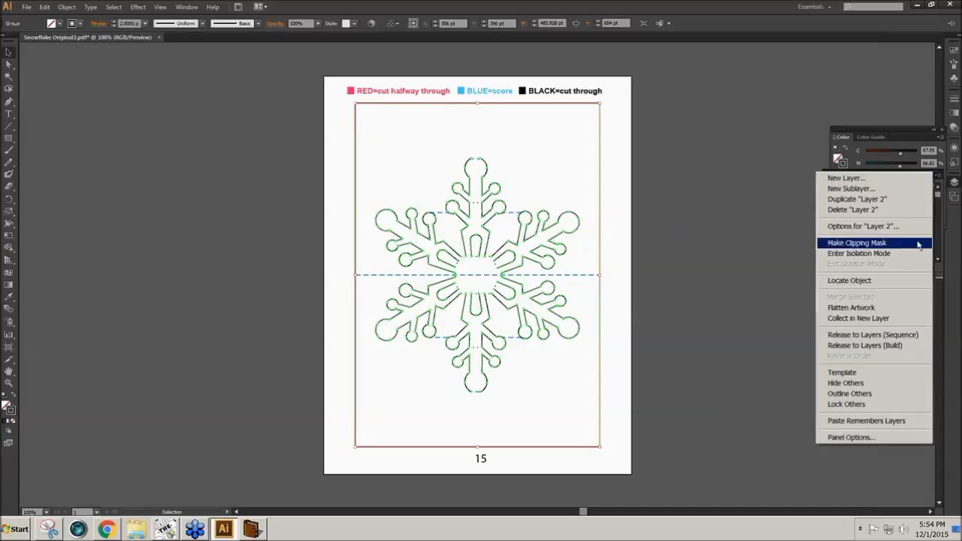
click(895, 342)
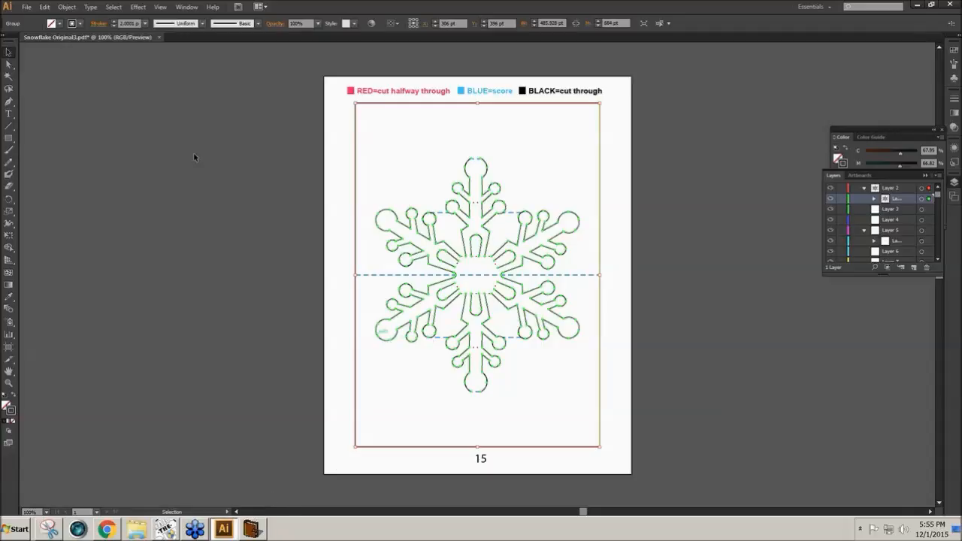
Step: Select all artwork with the same stroke color as the black group, and clear the selection
click(116, 10)
mouse_move(141, 103)
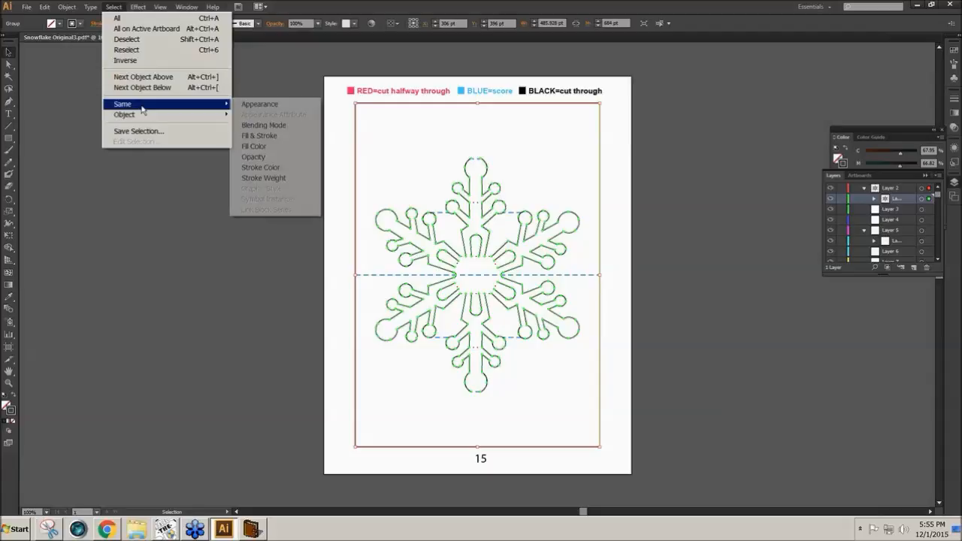
click(277, 168)
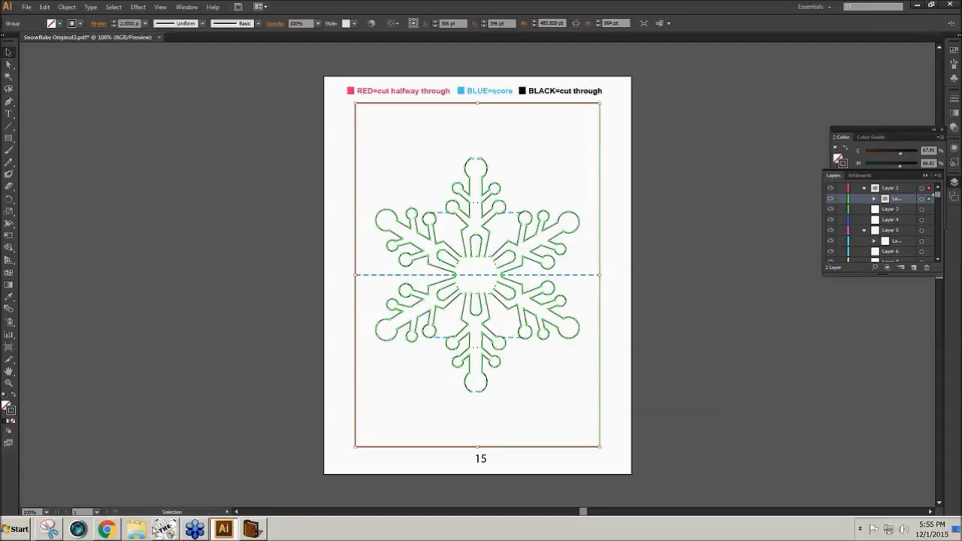
mouse_move(165, 531)
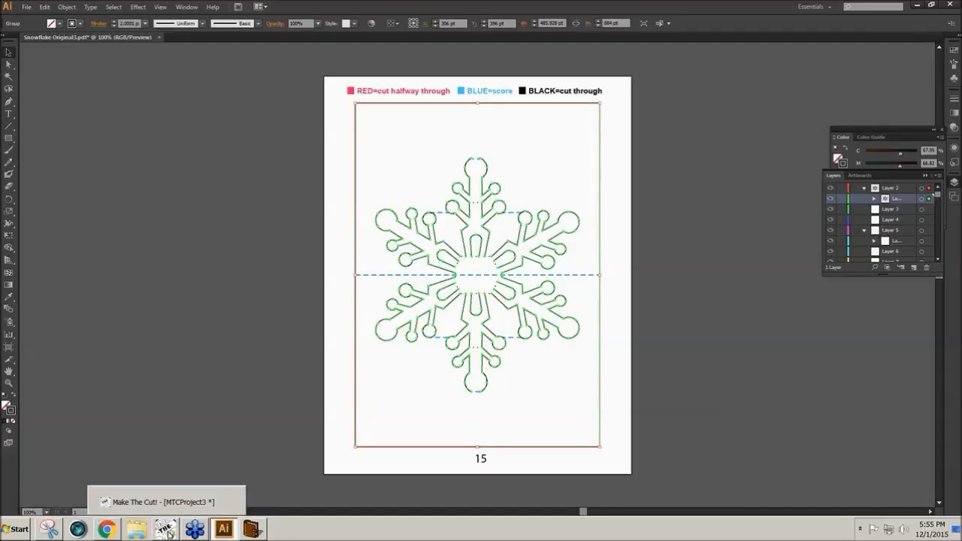
click(439, 486)
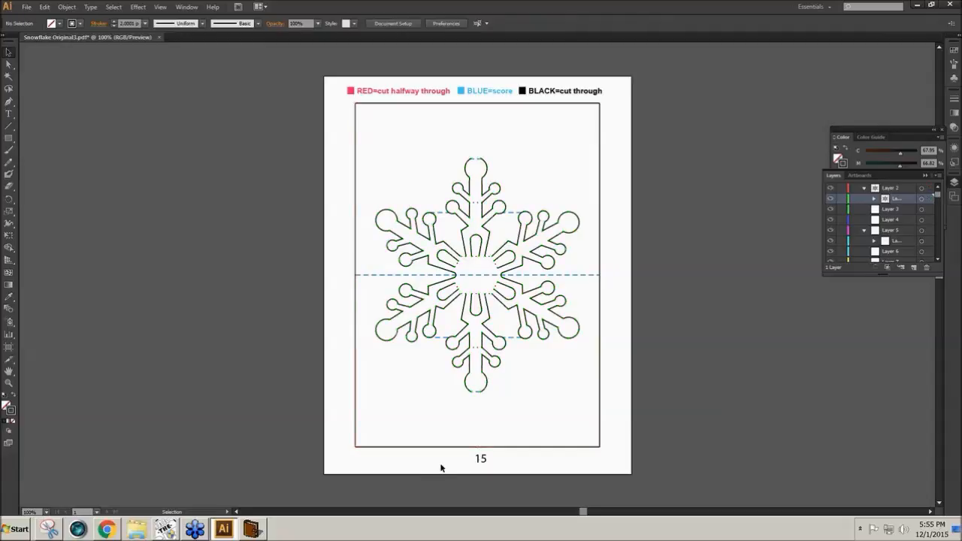
Step: Copy the group of black cut-through lines and paste it on the Make The Cut page holding the other line groups
click(378, 340)
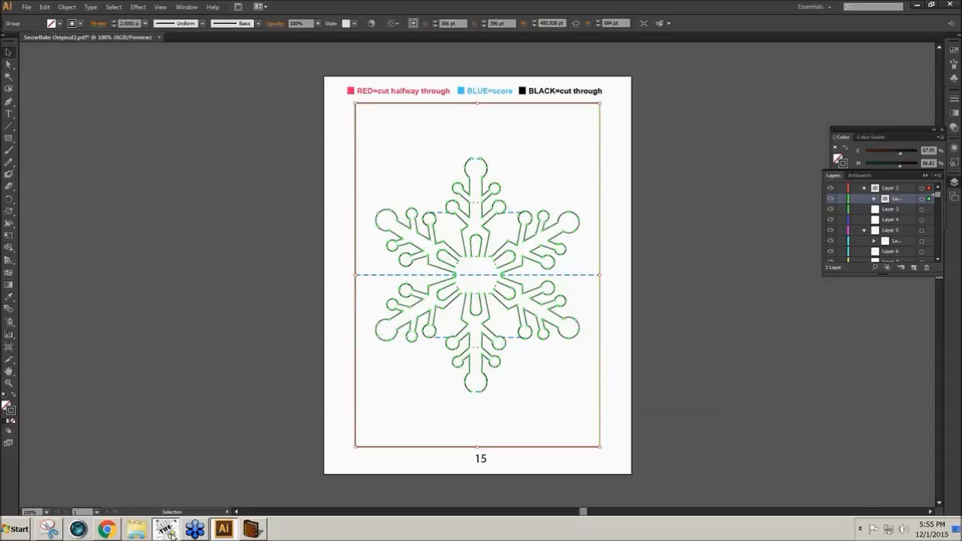
click(167, 530)
click(142, 272)
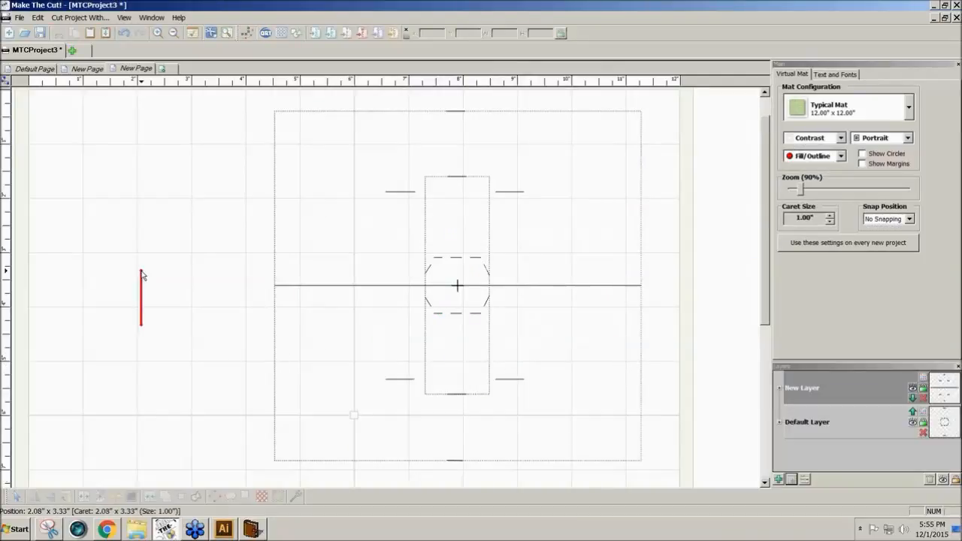
key(ctrl+v)
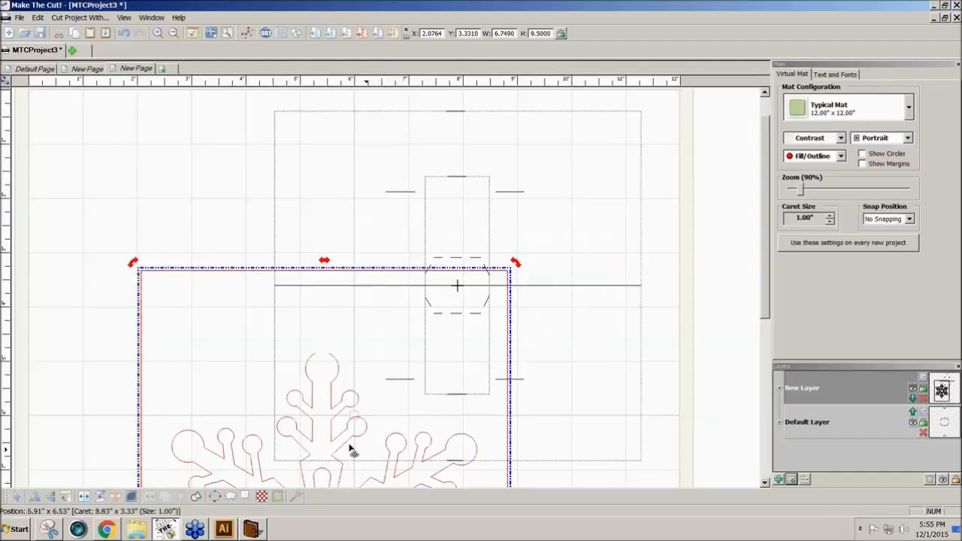
Step: Align the pasted snowflake outline with the score and centre lines and put it on its own new layer
drag(344, 446, 475, 203)
click(476, 205)
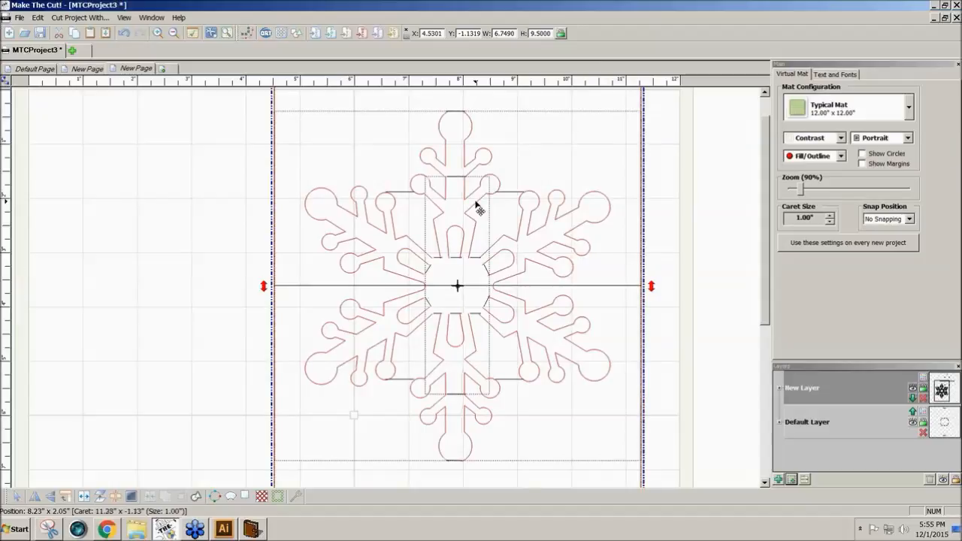
click(791, 480)
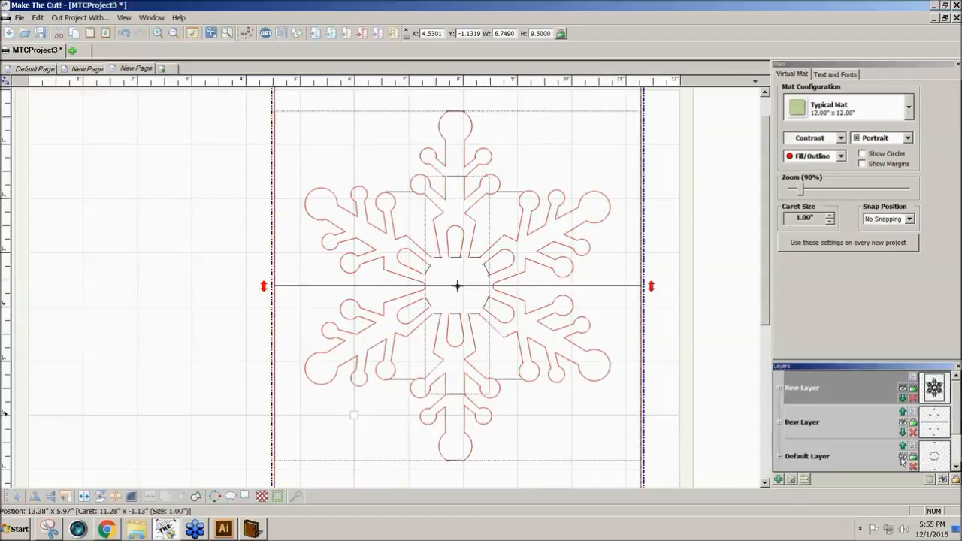
mouse_move(957, 418)
mouse_down()
mouse_move(957, 446)
mouse_move(957, 410)
mouse_up()
click(672, 383)
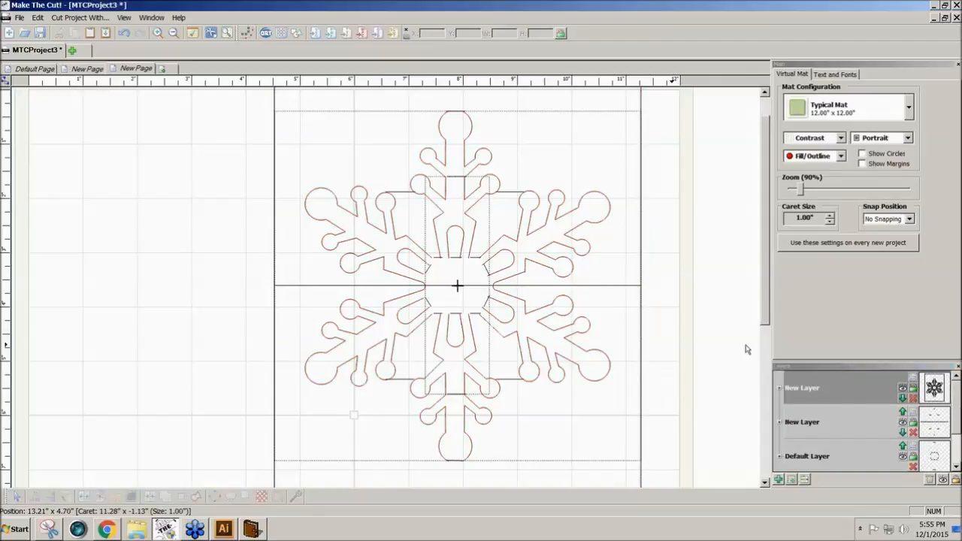
Step: Apply a new line style with 0.06" dashes and 0.10" spaces to the layer of score lines
drag(768, 317, 770, 344)
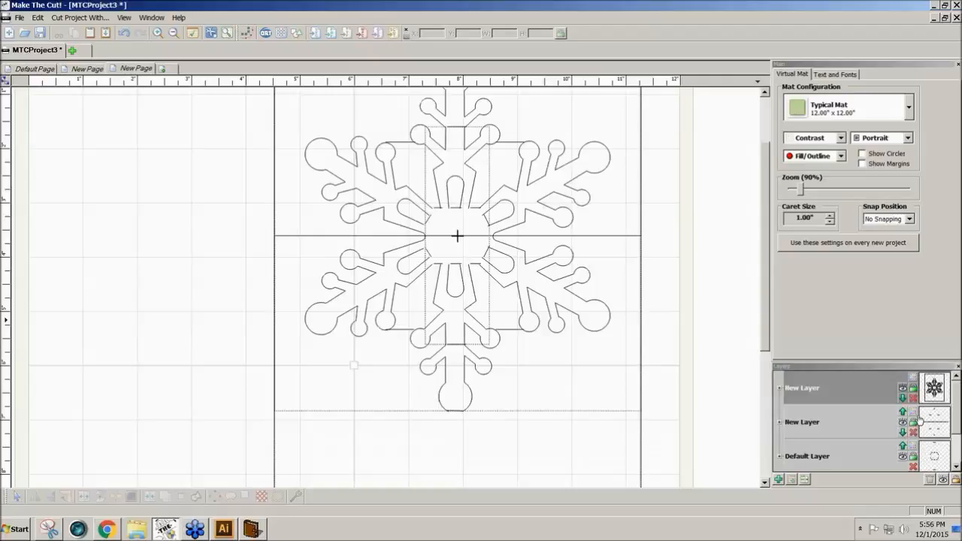
click(913, 413)
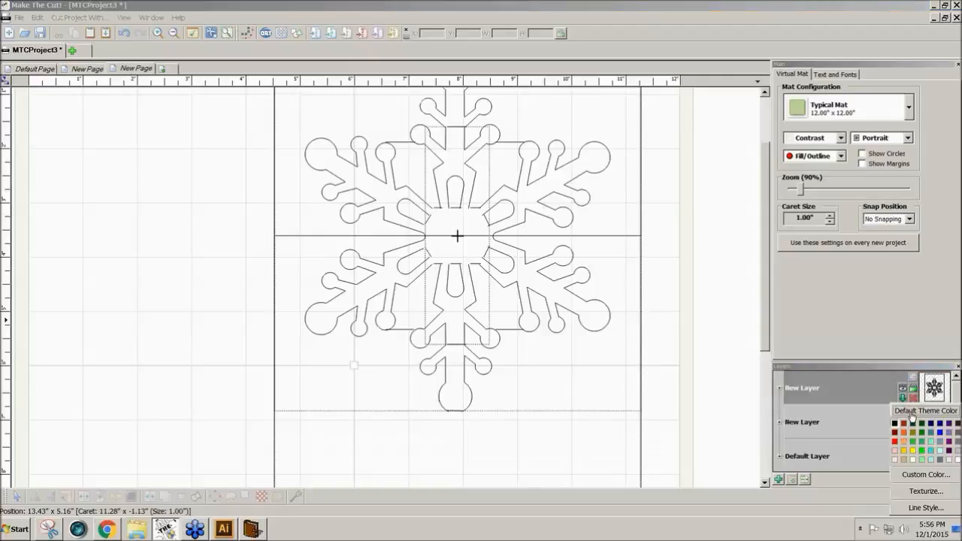
click(918, 505)
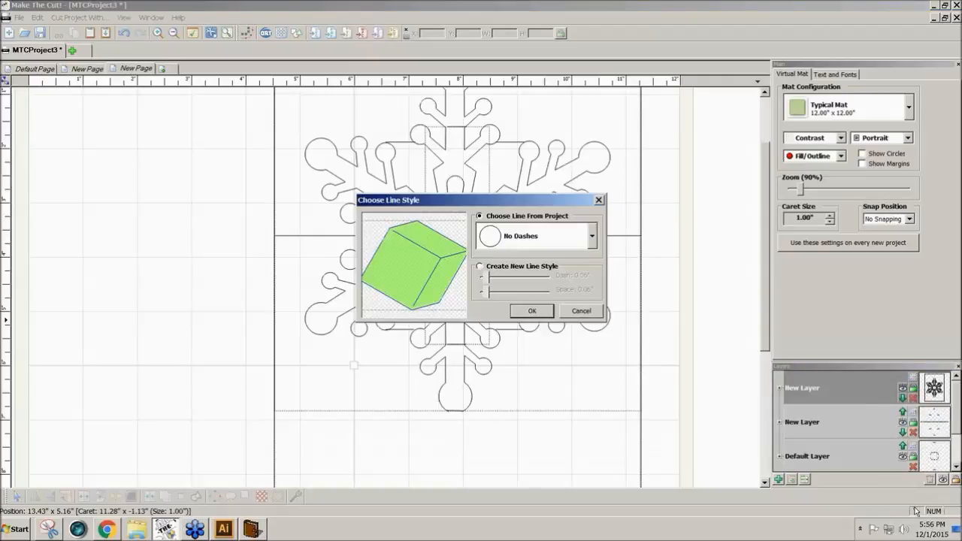
click(479, 267)
drag(489, 293, 494, 295)
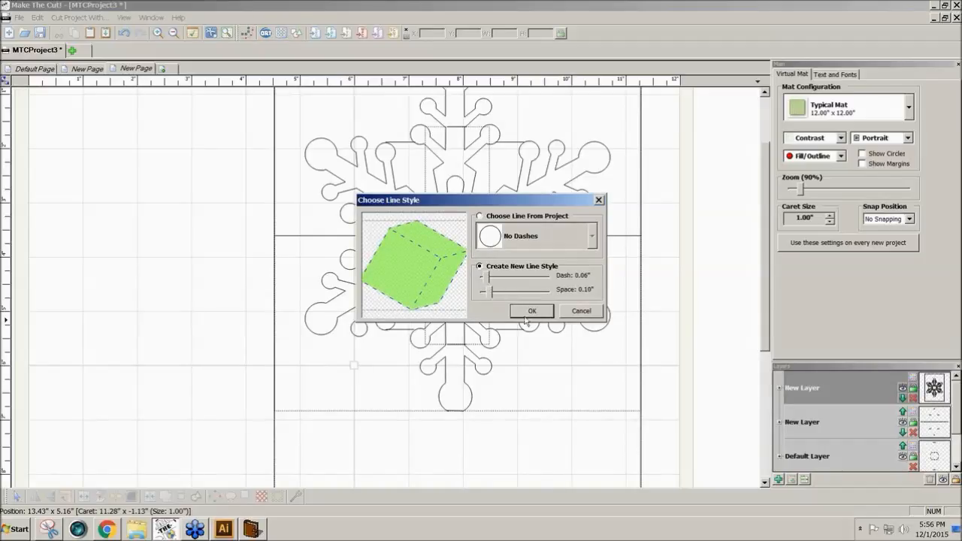
click(529, 311)
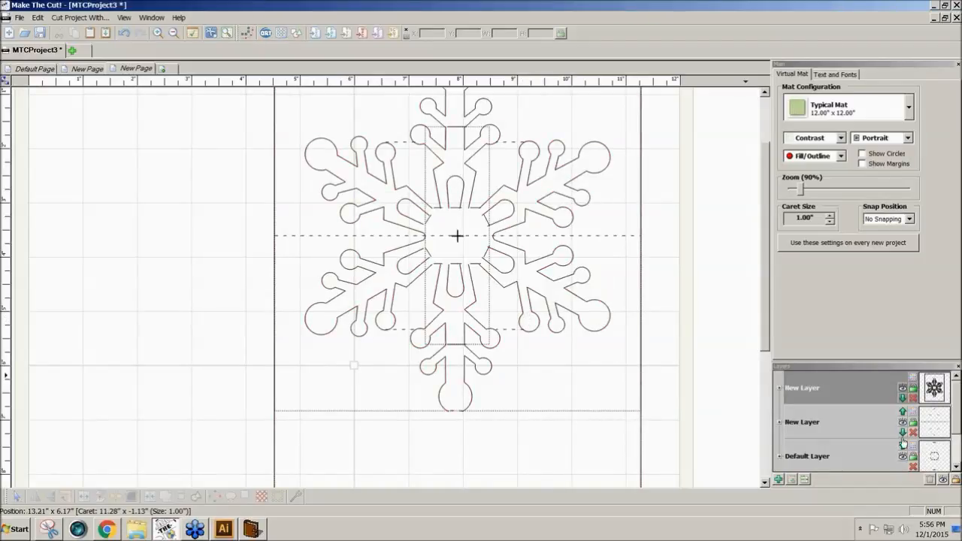
Step: Apply a new dashed line style with increased spacing to the centre lines on Default Layer
click(903, 458)
click(904, 460)
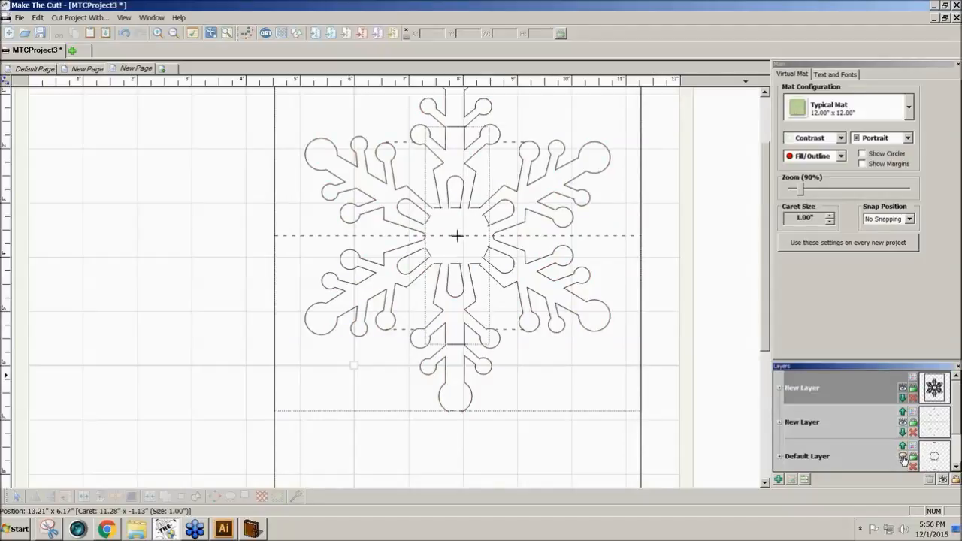
click(918, 449)
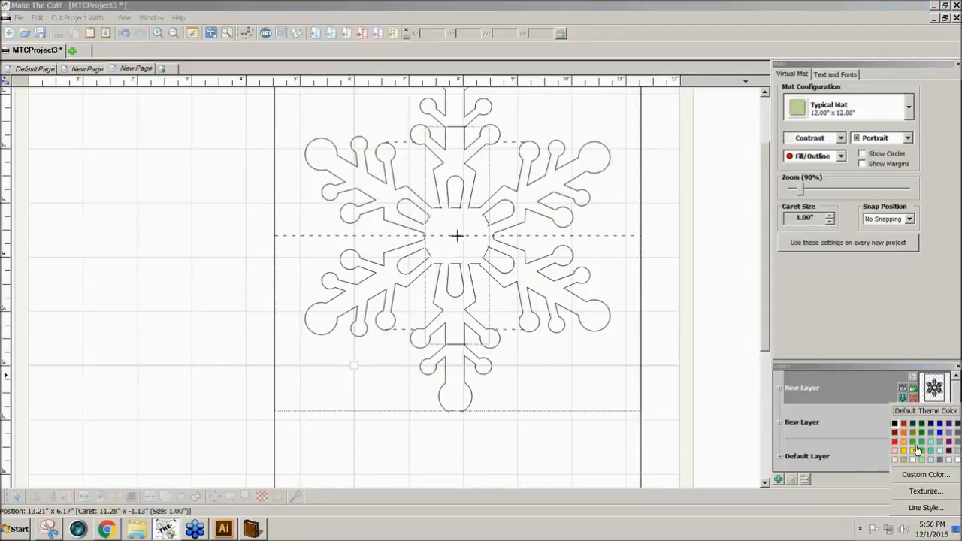
click(926, 508)
click(480, 267)
drag(483, 289, 492, 289)
click(530, 311)
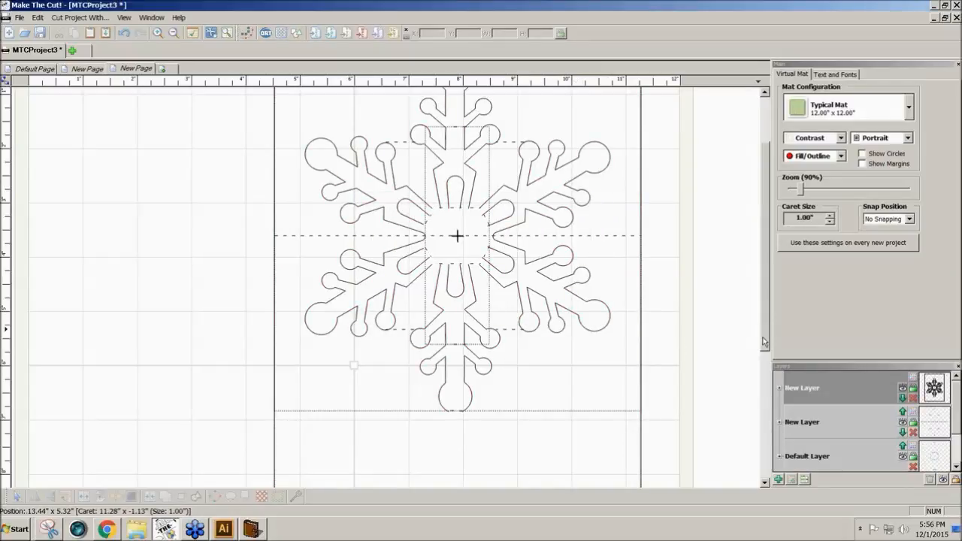
Step: Select the contents of the layers in turn to check which lines each one holds, and clear the selection
drag(765, 342, 768, 307)
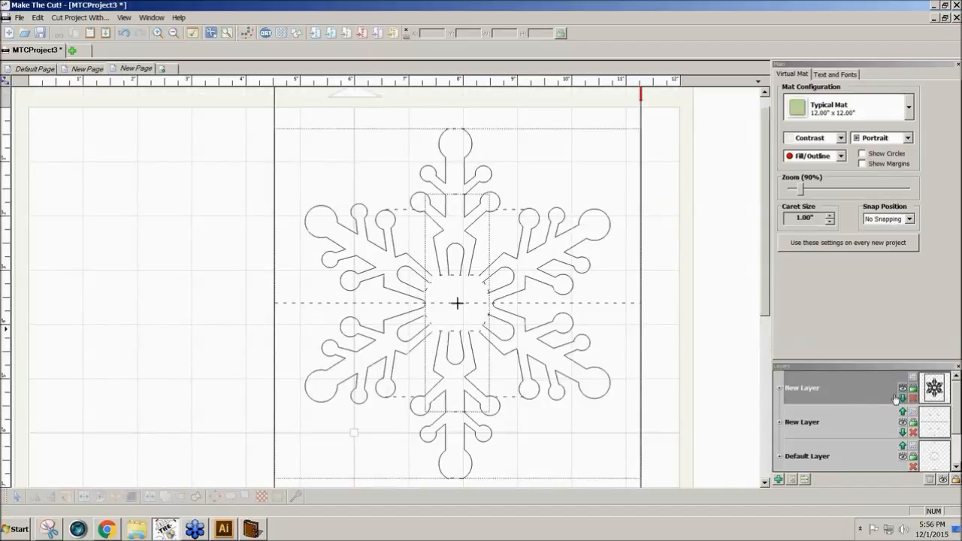
click(940, 464)
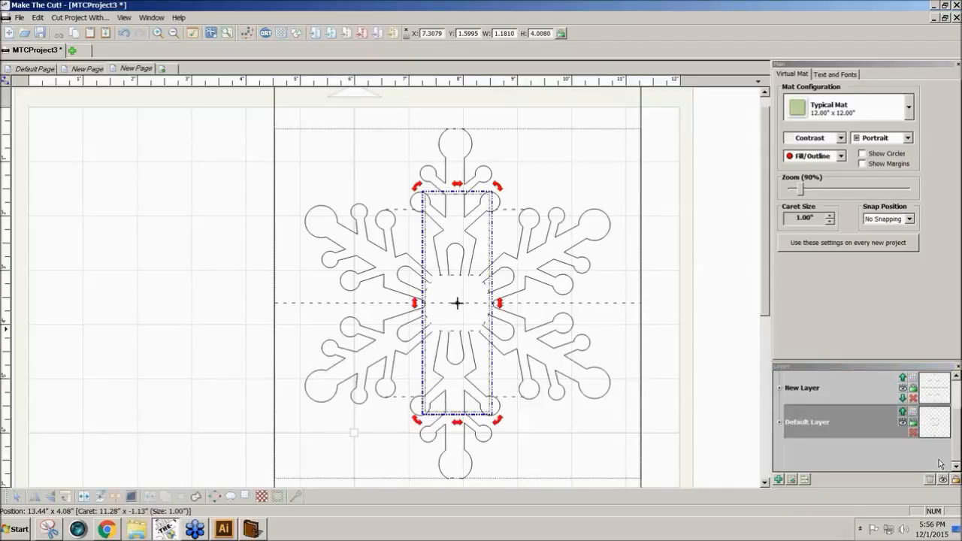
click(934, 391)
scroll(958, 424, up, 1)
click(932, 393)
click(731, 387)
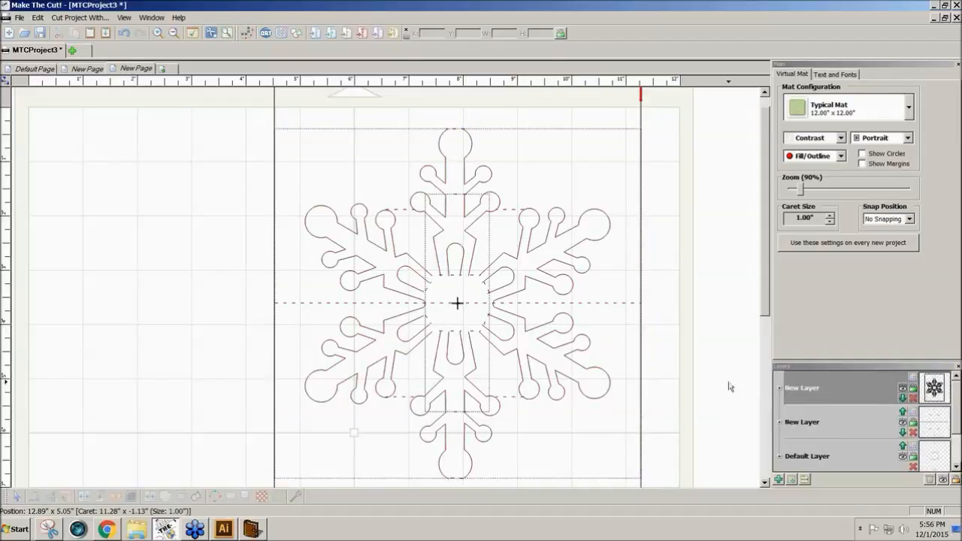
Step: Move the complete snowflake design with its frame fully onto the mat, upper-right corner at about 8.62" × 0.16", and clear the selection
drag(765, 311, 769, 283)
click(513, 295)
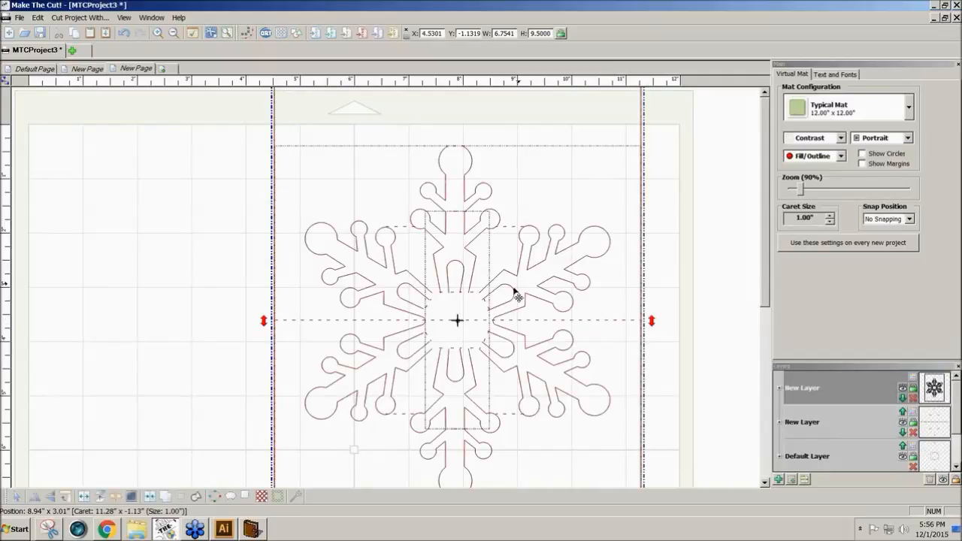
drag(514, 295, 369, 365)
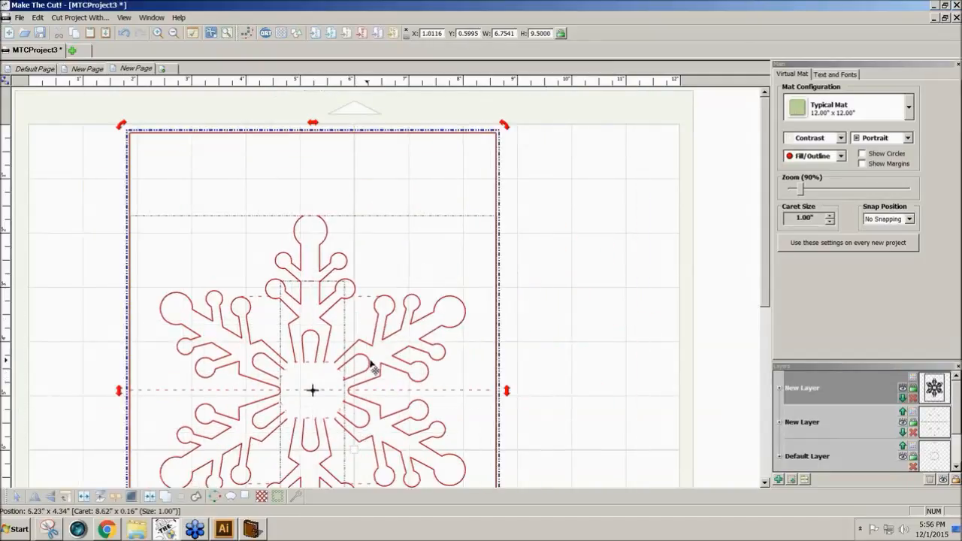
drag(765, 306, 761, 419)
click(535, 426)
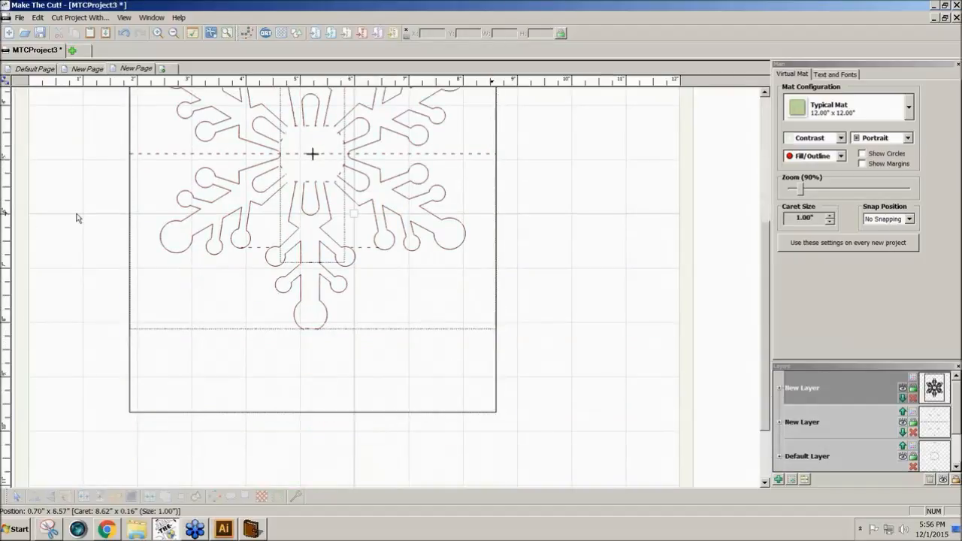
Step: In node editing, delete the lower-left, bottom and lower-right segments of the rectangular frame around the snowflake
click(7, 94)
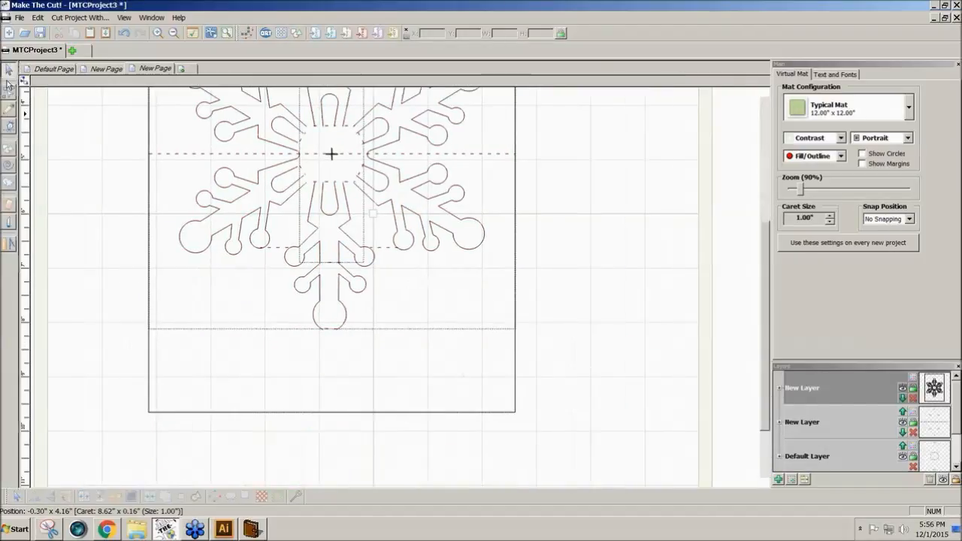
click(150, 265)
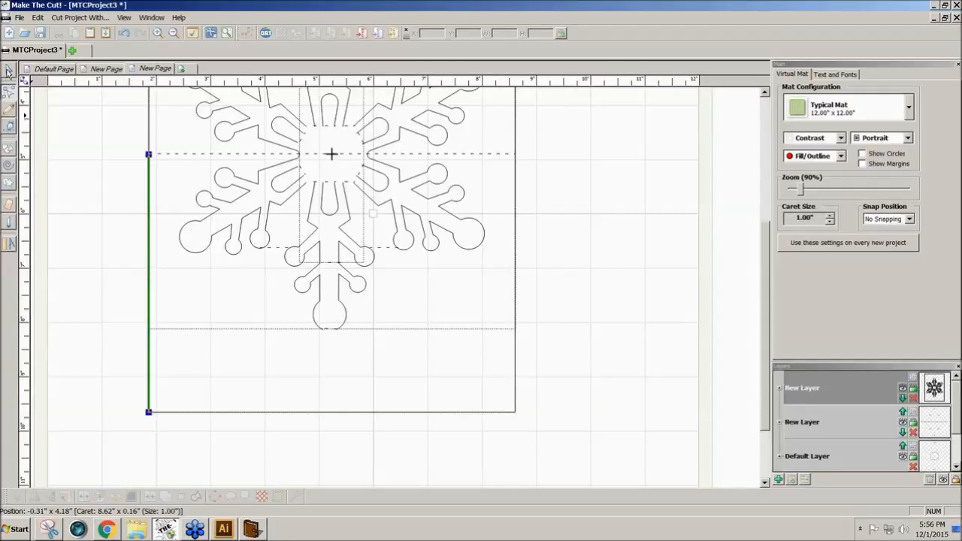
click(150, 269)
click(232, 414)
key(Delete)
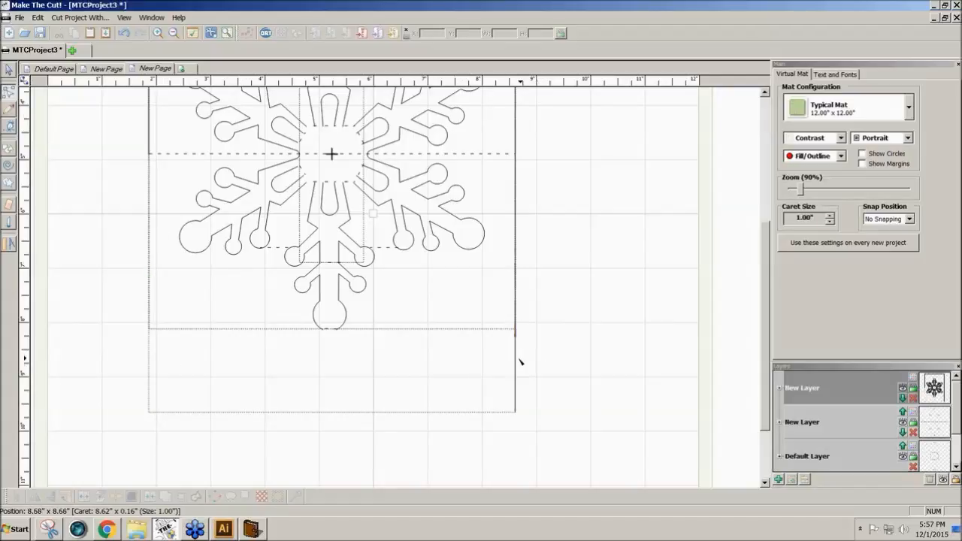
click(516, 359)
key(Delete)
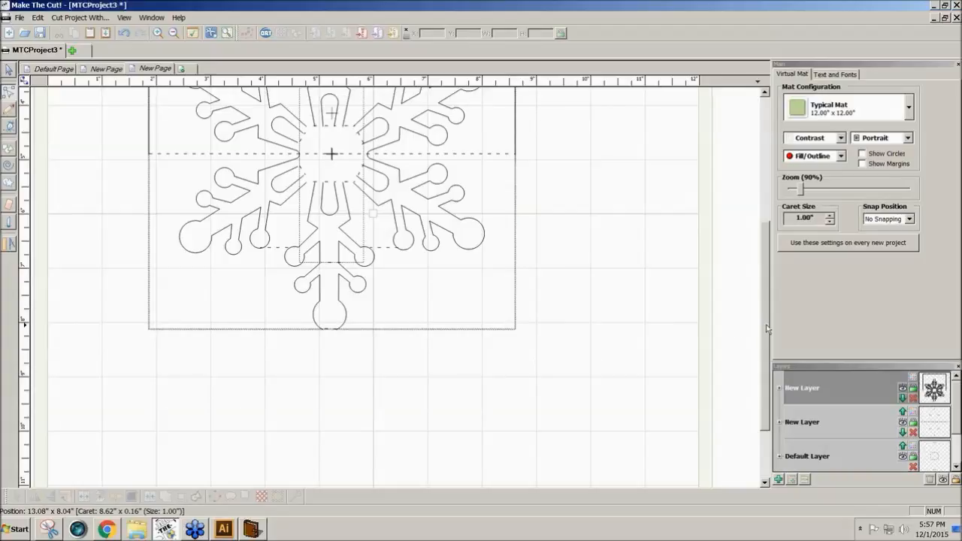
Step: Delete the remaining upper-right, upper-left and top segments of the rectangular frame around the snowflake
scroll(512, 255, up, 5)
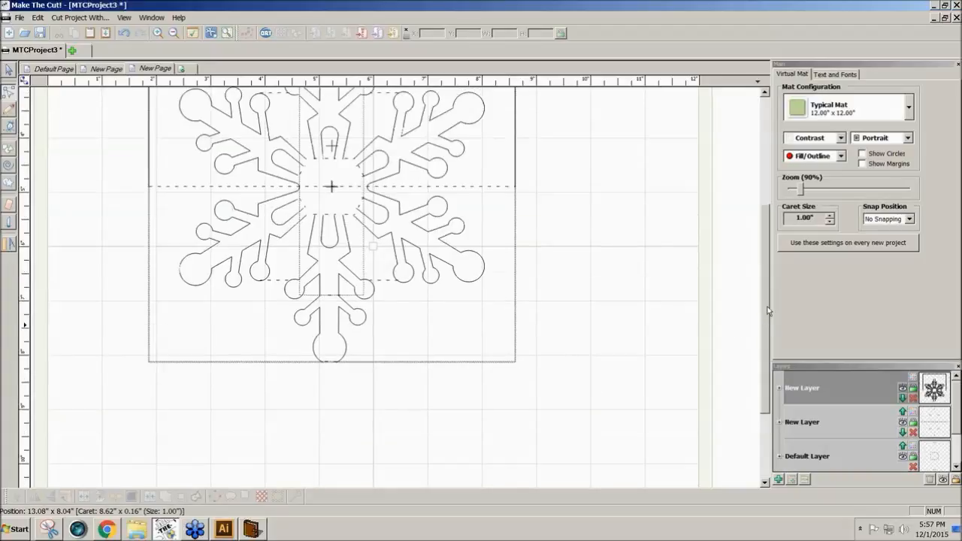
click(516, 254)
key(Delete)
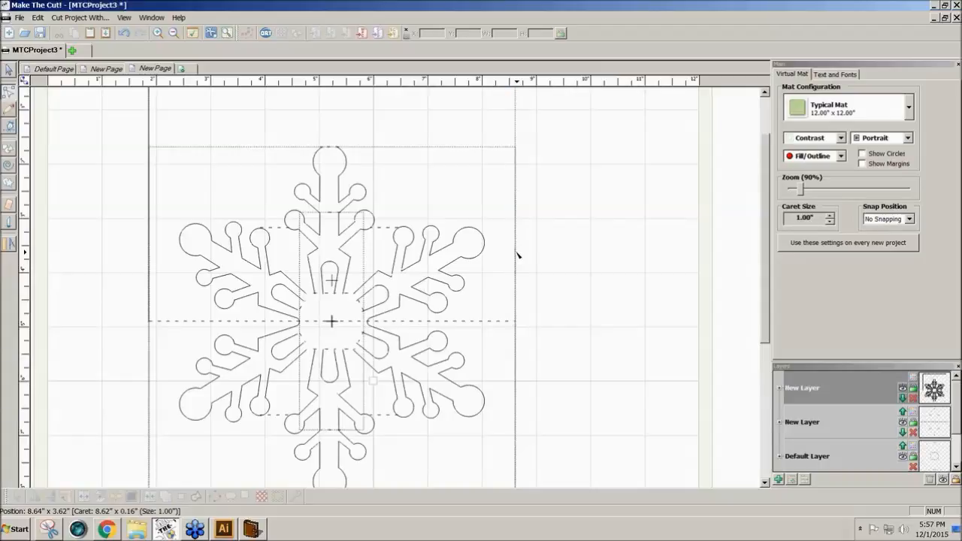
click(150, 278)
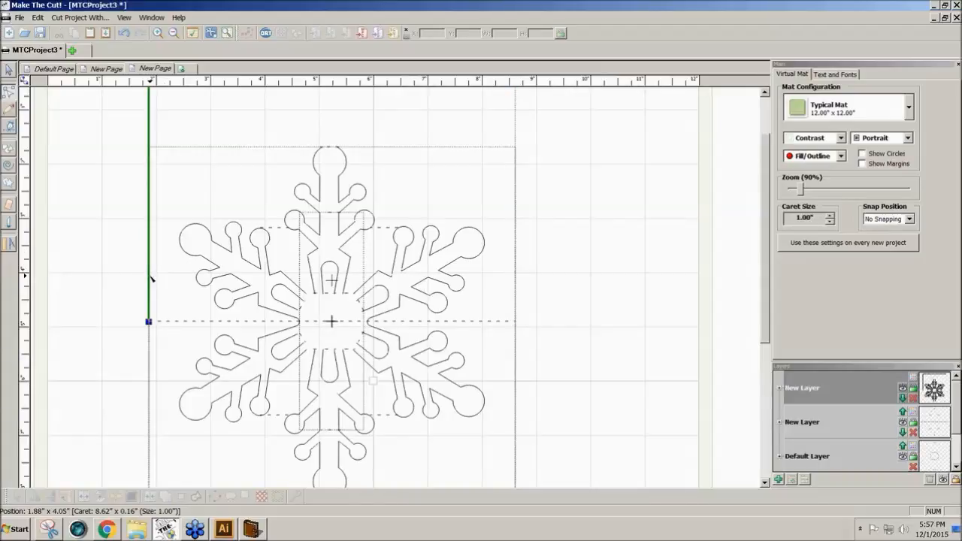
key(Delete)
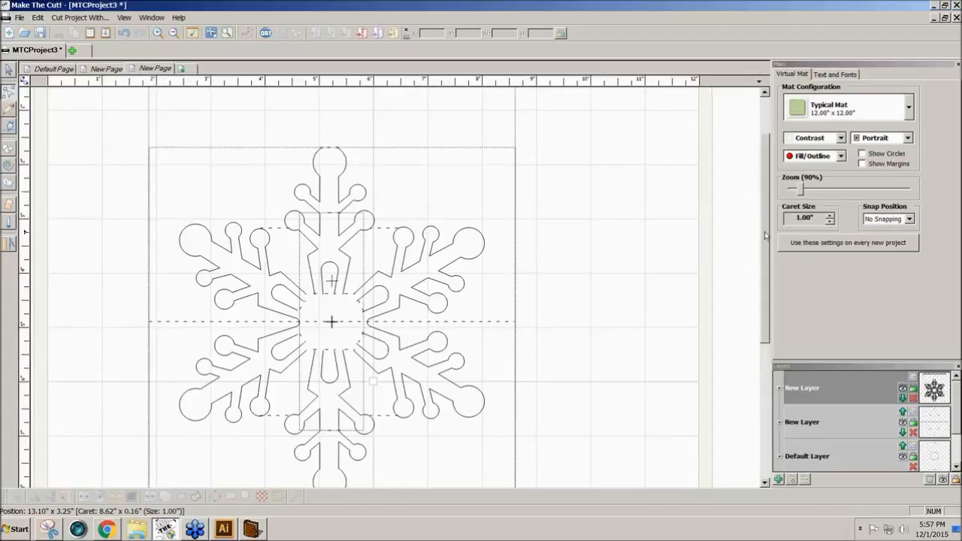
scroll(766, 235, up, 3)
click(440, 128)
key(Delete)
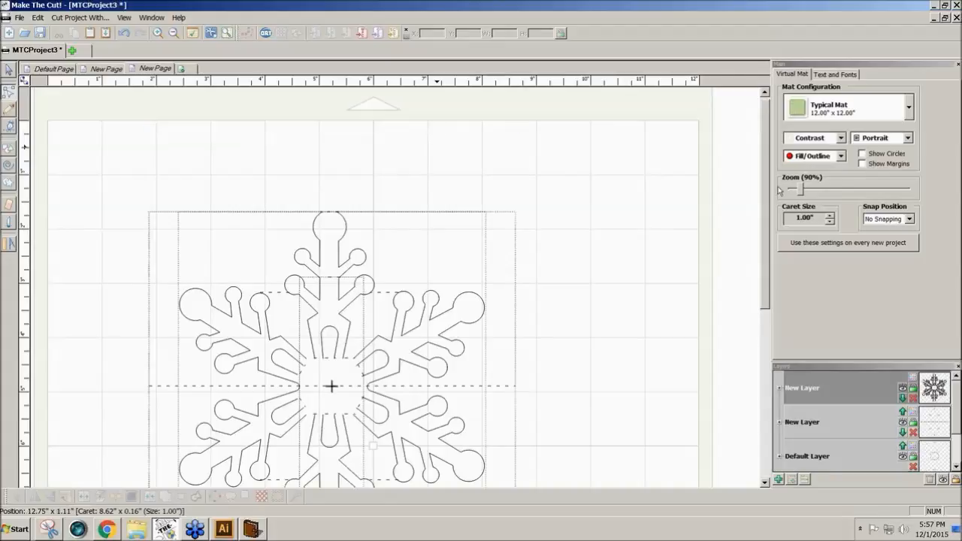
drag(766, 203, 764, 261)
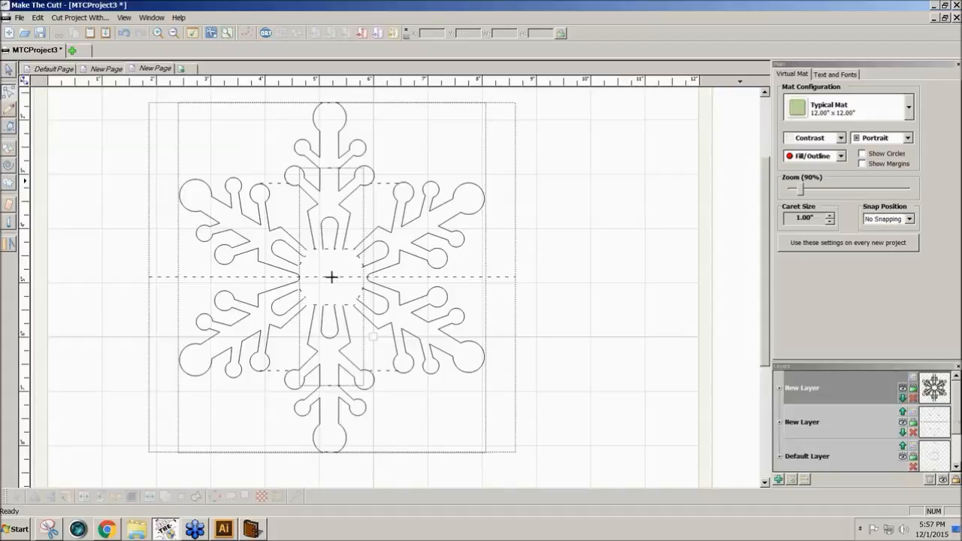
drag(955, 414, 955, 432)
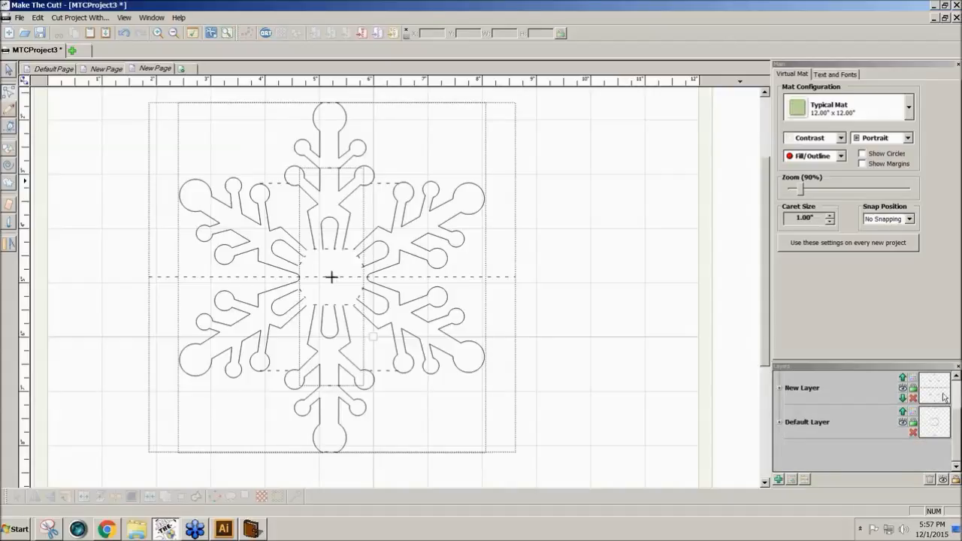
drag(958, 422, 958, 400)
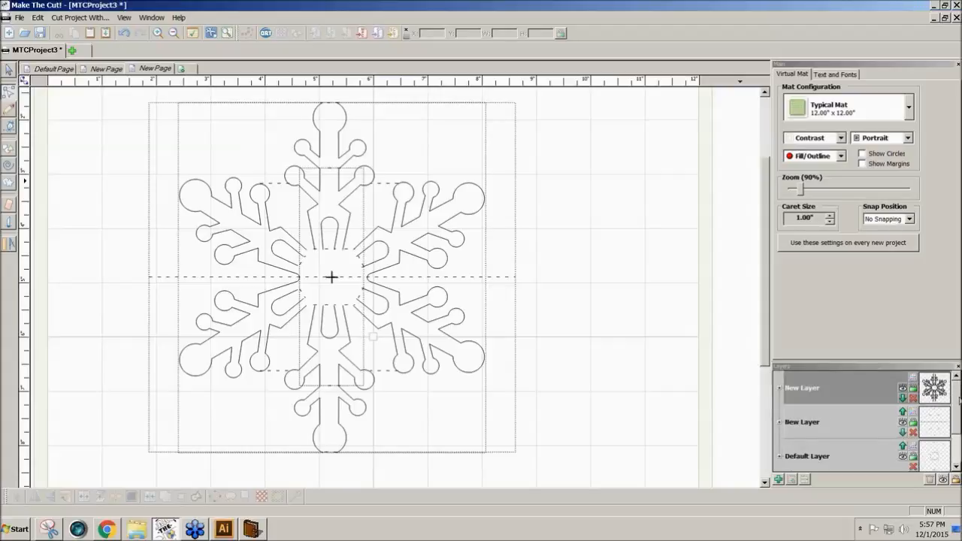